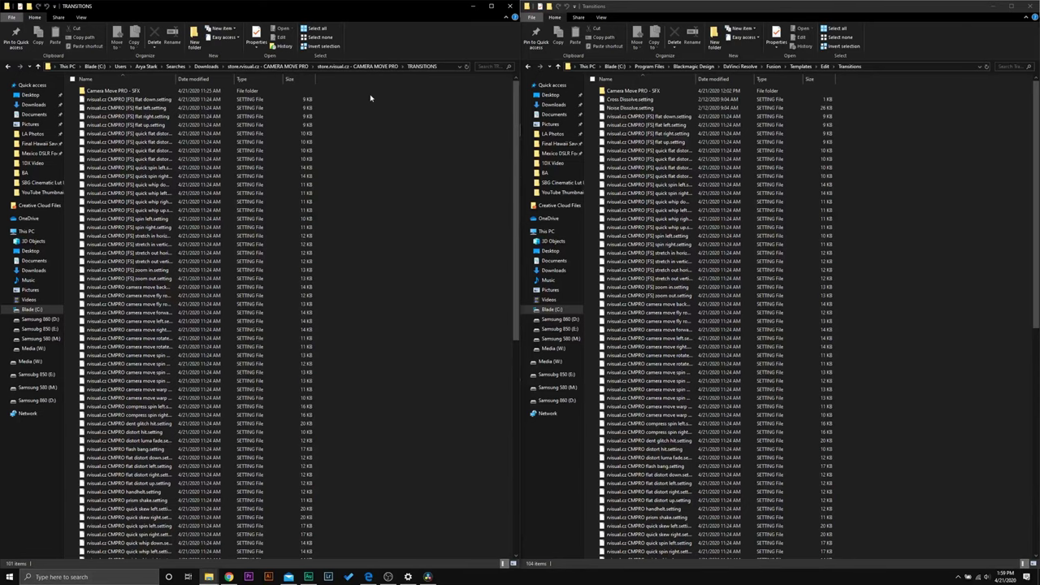
Select all 101 downloaded CMPRO transition files, starting at the Camera Move PRO - SFX folder
left_click_drag(374, 96, 195, 392)
left_click(415, 277)
left_click(267, 94)
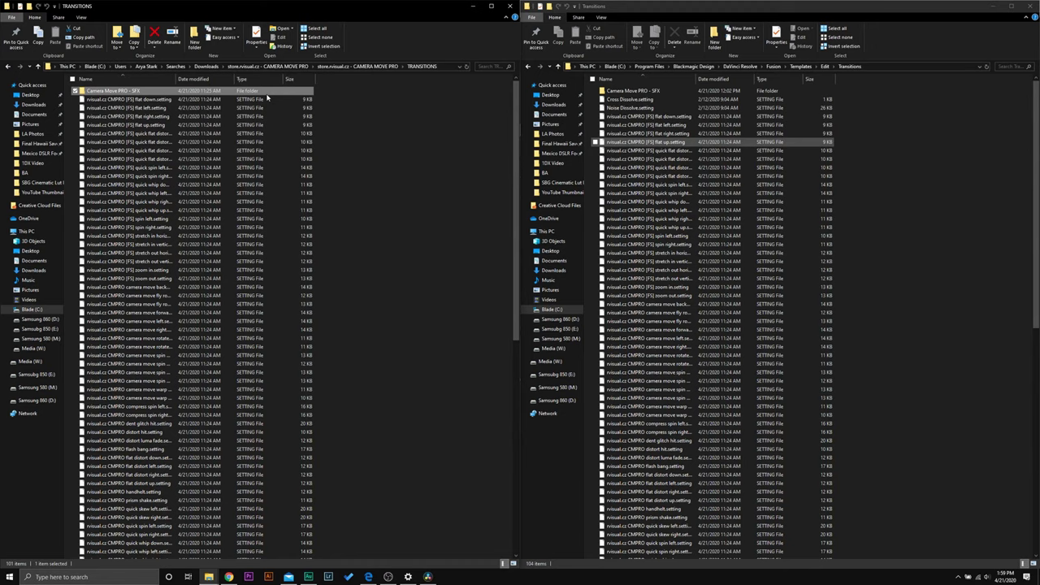
scroll(325, 138, "down", 10)
left_click(134, 554, "shift")
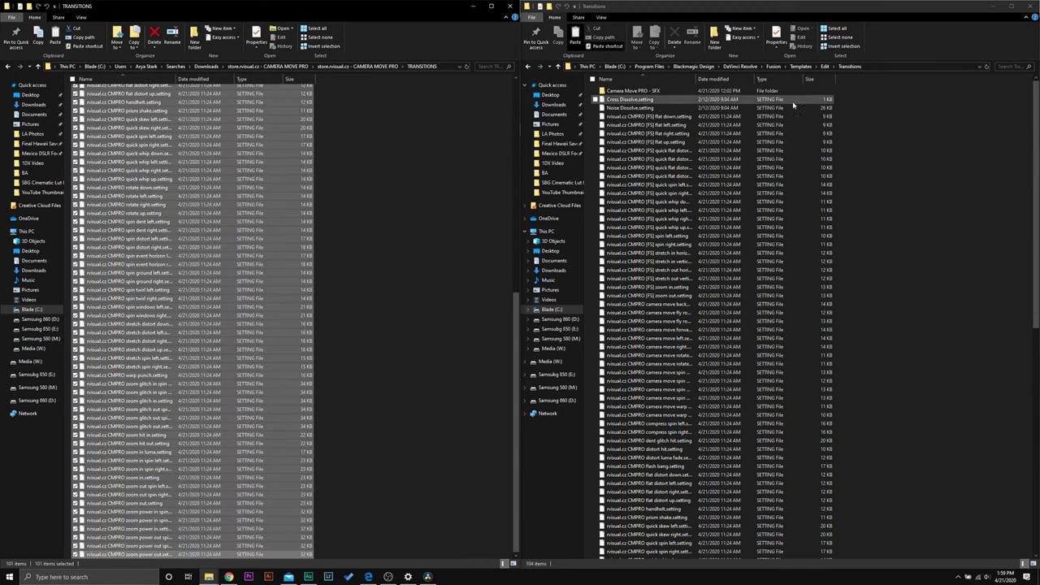
Reveal the full DaVinci Resolve\Fusion\Templates\Edit\Transitions path, then clear the downloaded-file selection
left_click(918, 142)
left_click(887, 67)
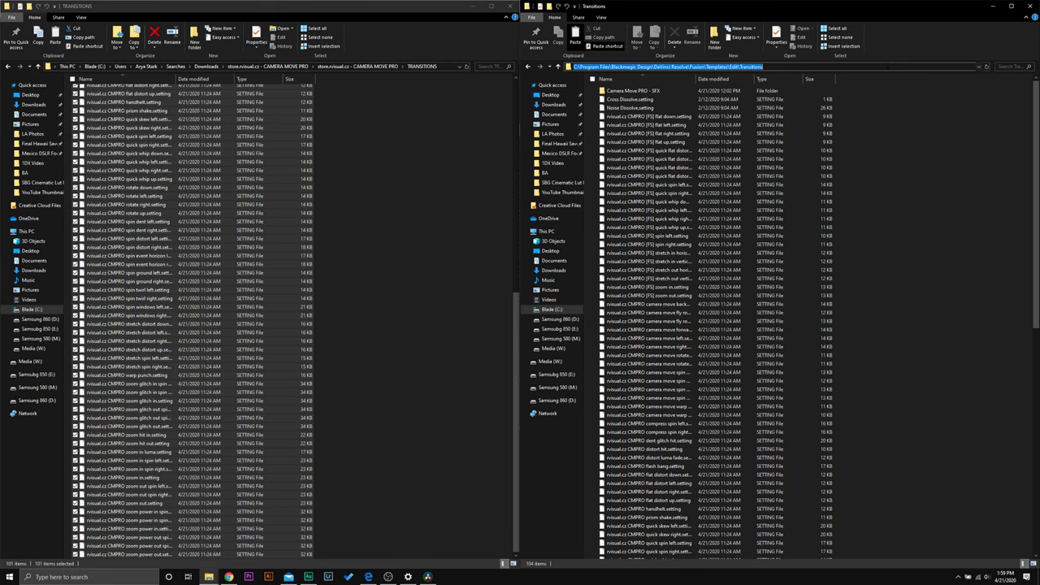
left_click(409, 346)
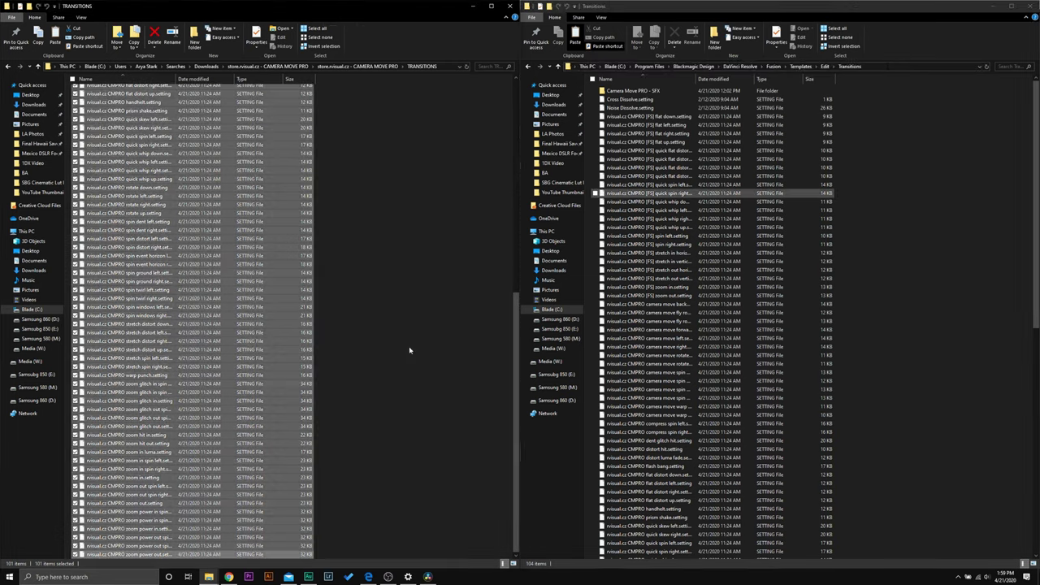
left_click(454, 292)
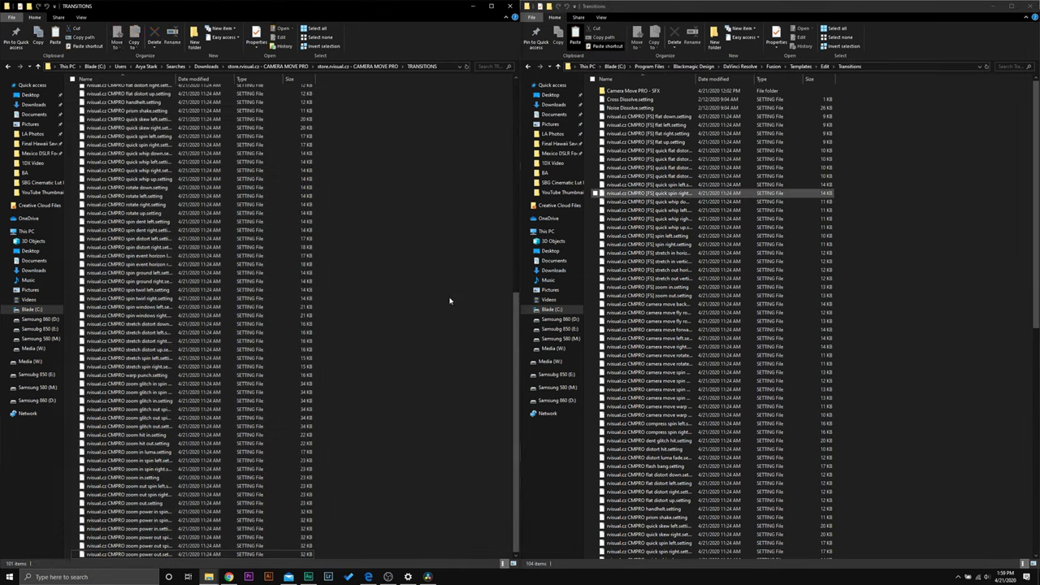
Show Resolve's Effects Library with Video Transitions scrolled to the CMPRO Fusion transitions
left_click(428, 577)
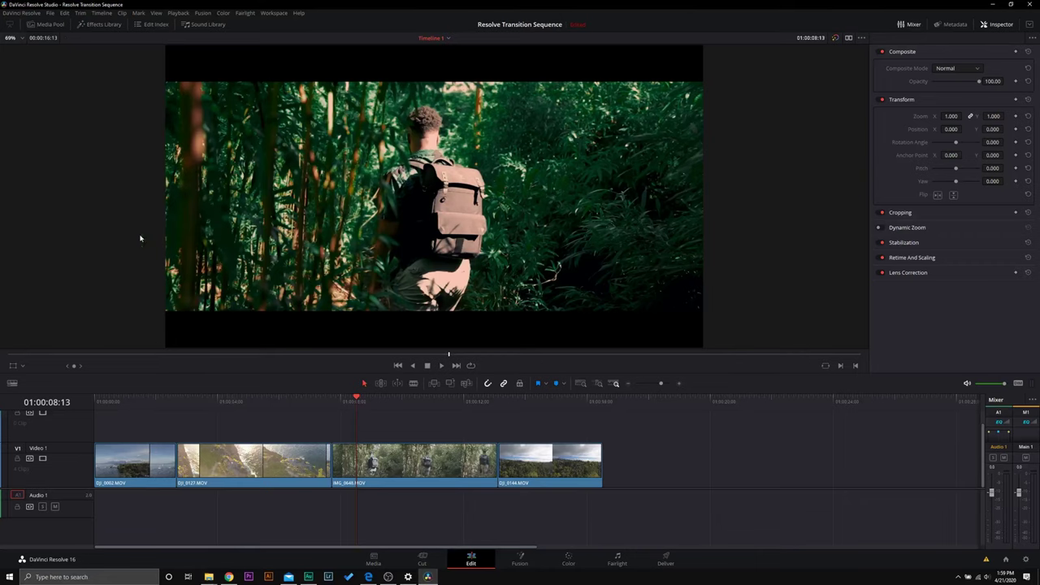
left_click(81, 24)
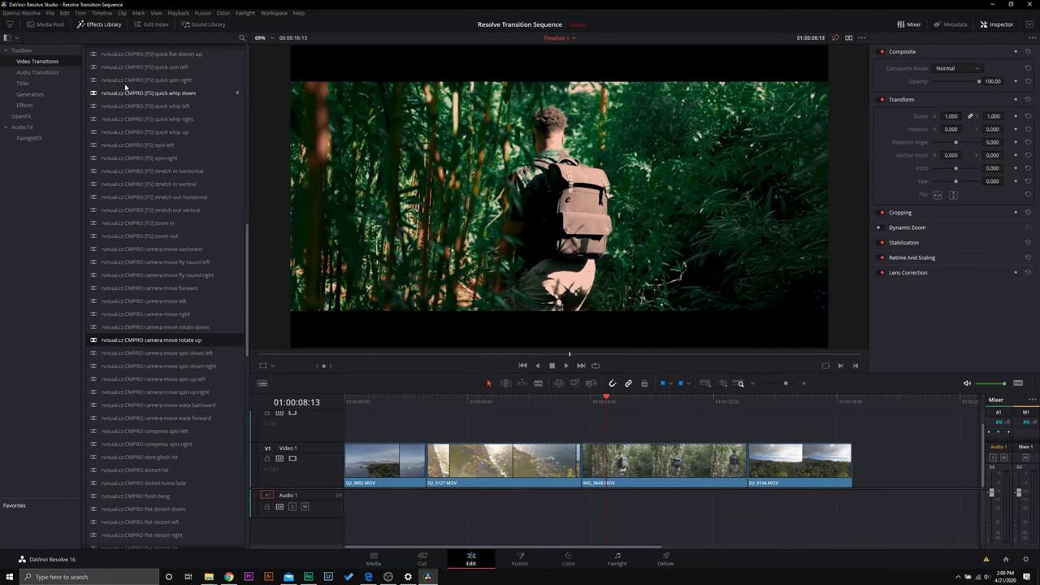
scroll(165, 175, "up", 3)
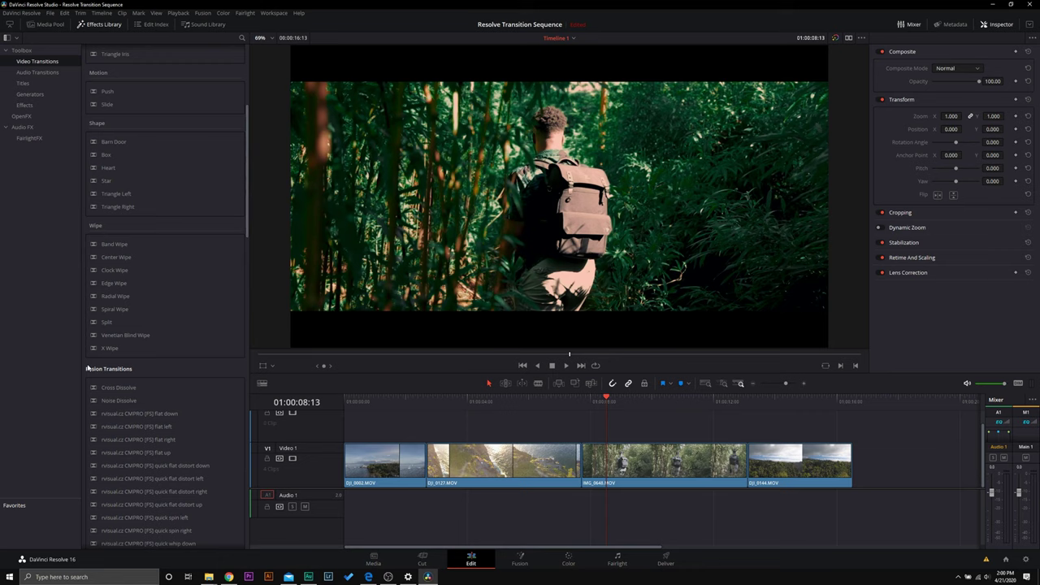
scroll(238, 344, "down", 15)
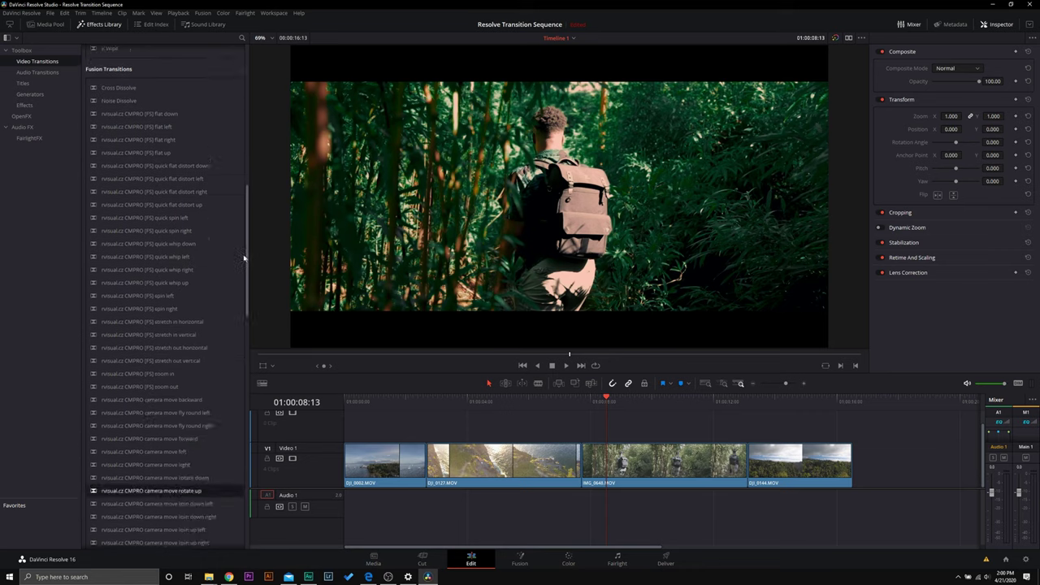
scroll(238, 343, "up", 10)
scroll(232, 283, "down", 4)
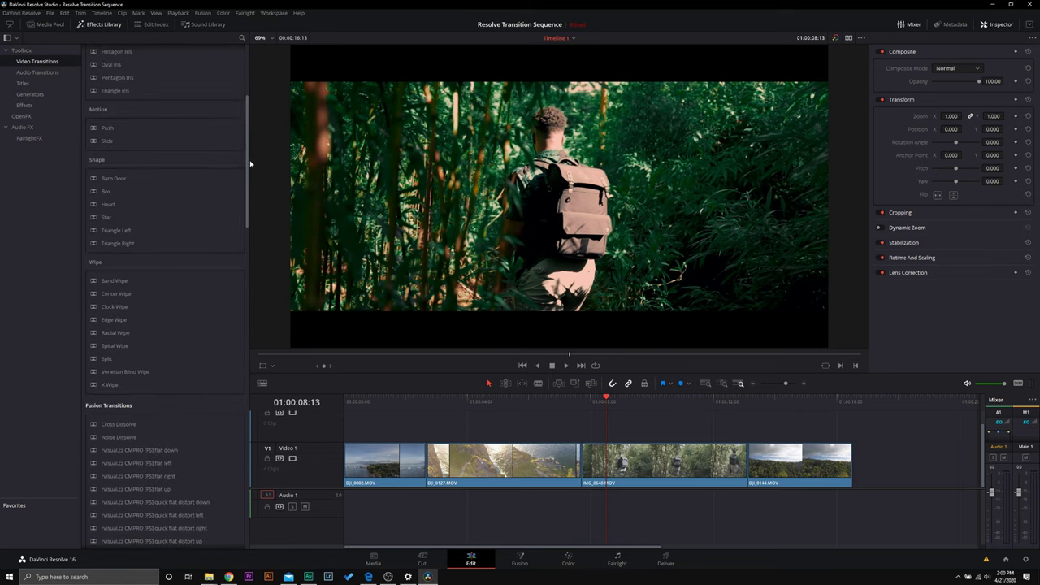
scroll(232, 284, "down", 2)
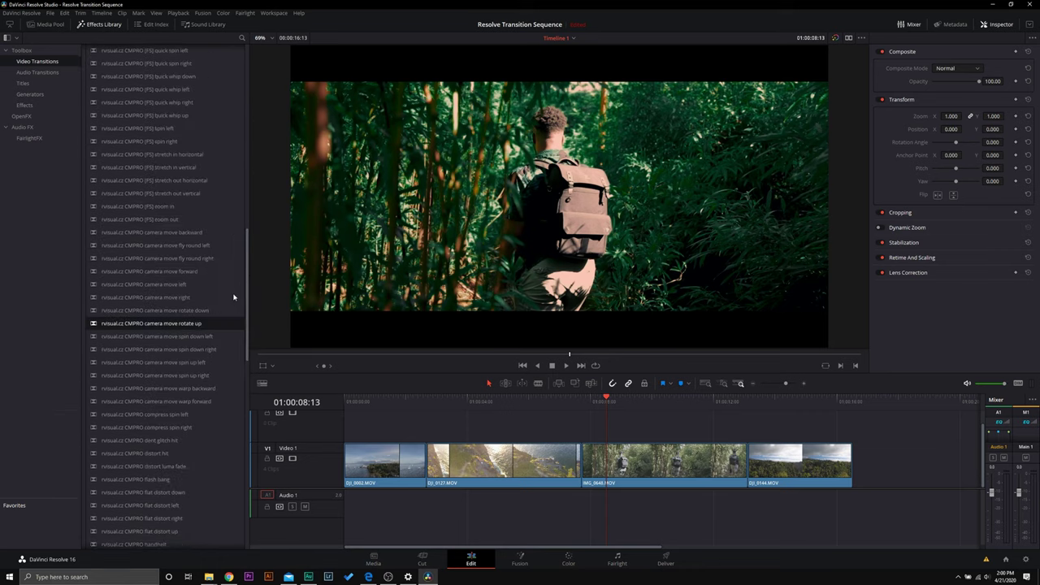
Scrub the playhead from the timeline start through the opening clip
left_click(381, 401)
left_click_drag(382, 400, 345, 404)
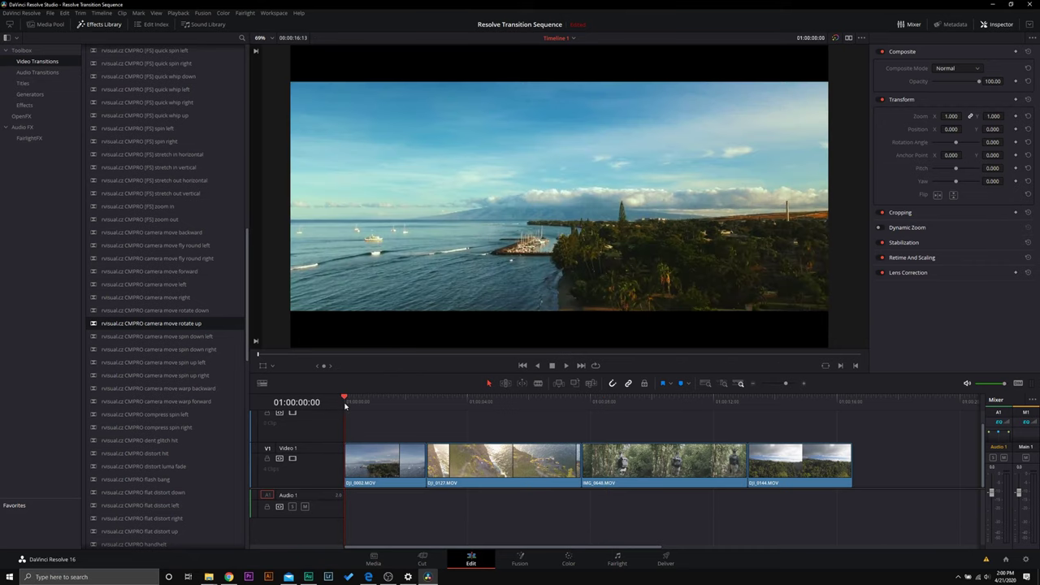
left_click_drag(345, 404, 410, 419)
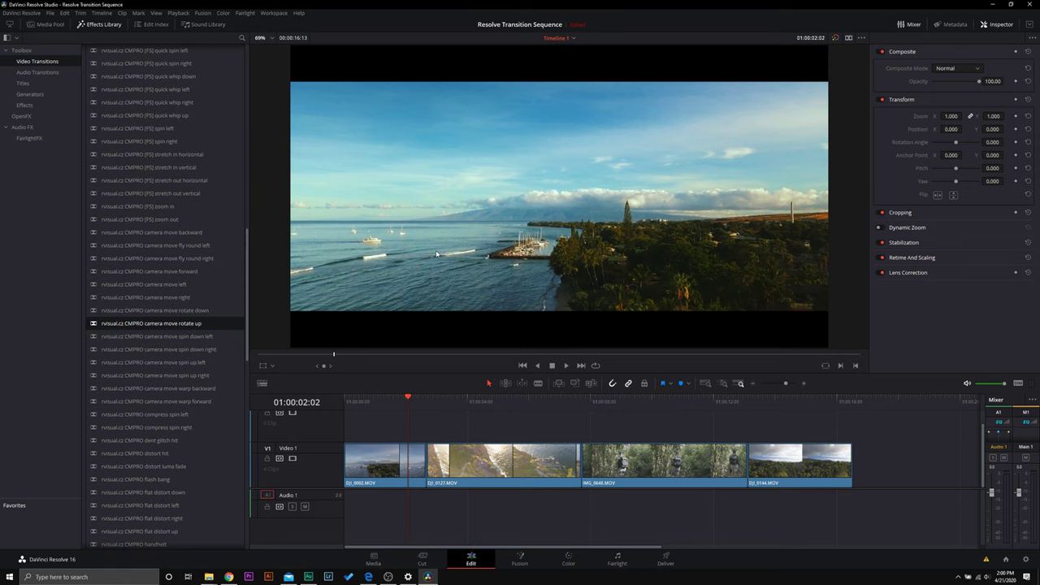
Add 'rvisual.cz CMPRO zoom in' on the first cut and scrub through it
scroll(167, 341, "down", 10)
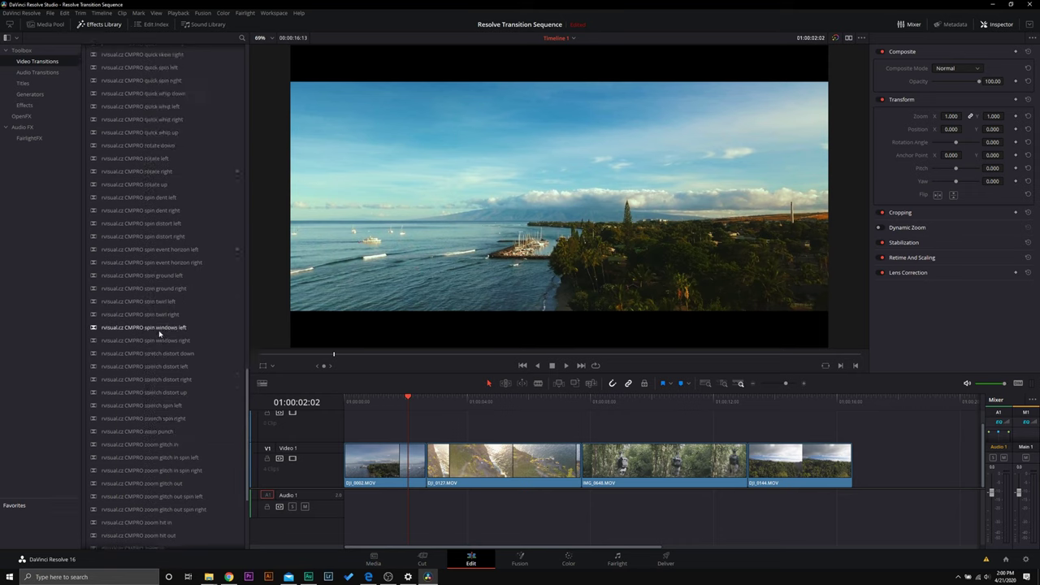
scroll(159, 332, "down", 3)
left_click_drag(130, 472, 427, 465)
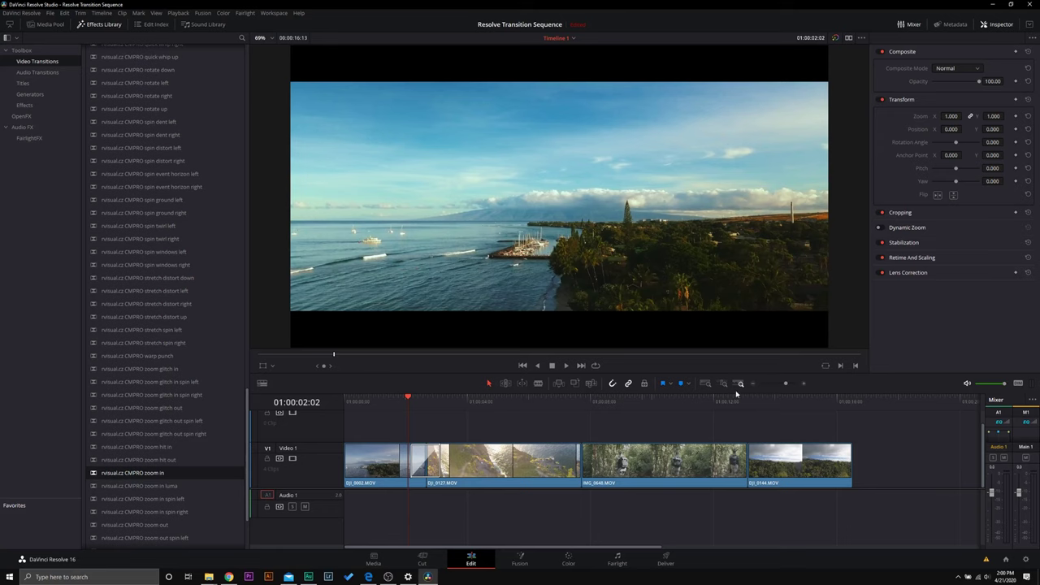
left_click_drag(528, 403, 580, 404)
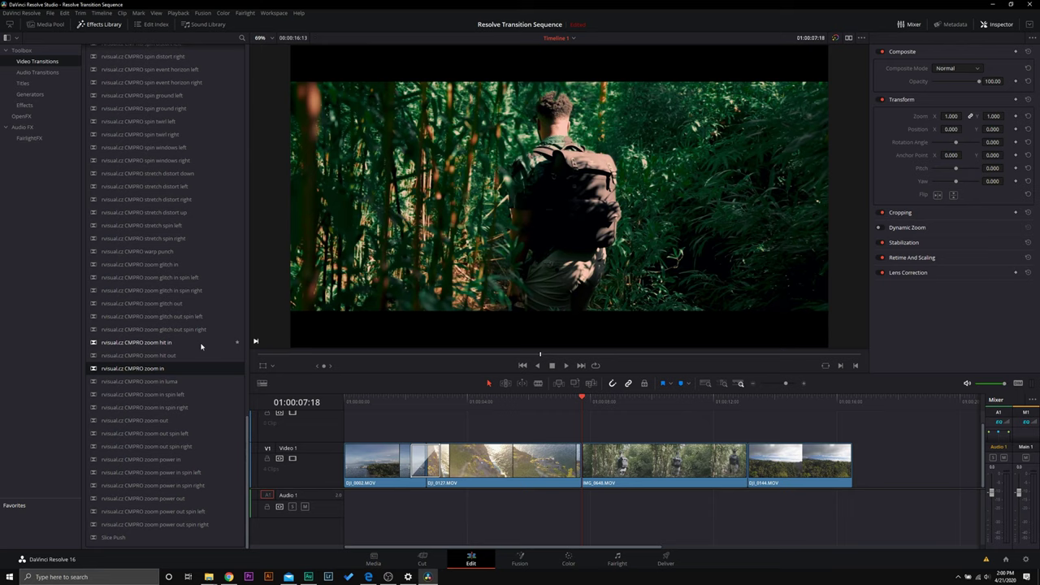
Add '[FS] flat down' between DJI_0127 and IMG_0646 and scrub through it
scroll(178, 341, "up", 2)
scroll(154, 316, "up", 15)
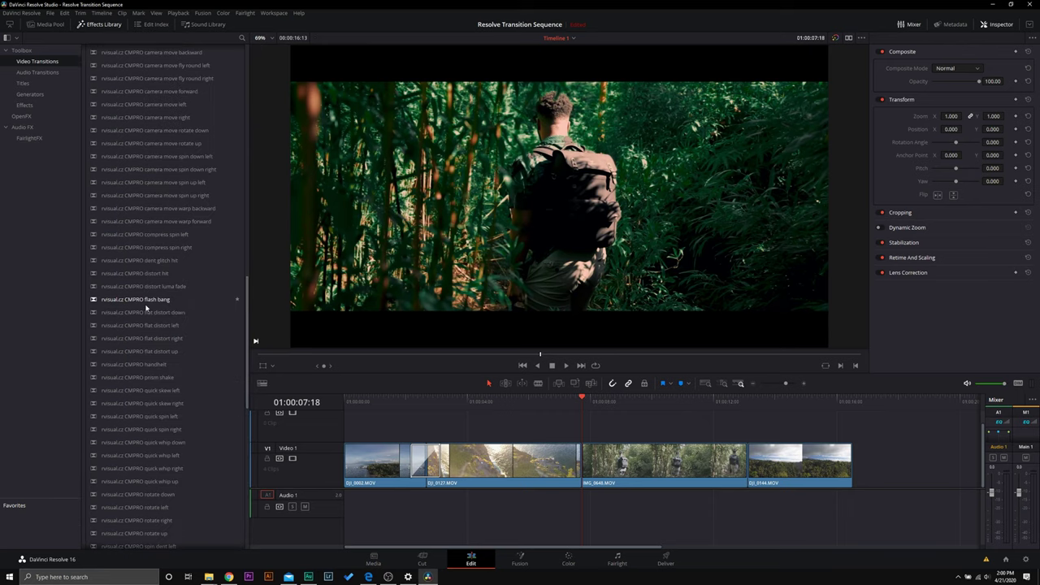
scroll(146, 307, "up", 12)
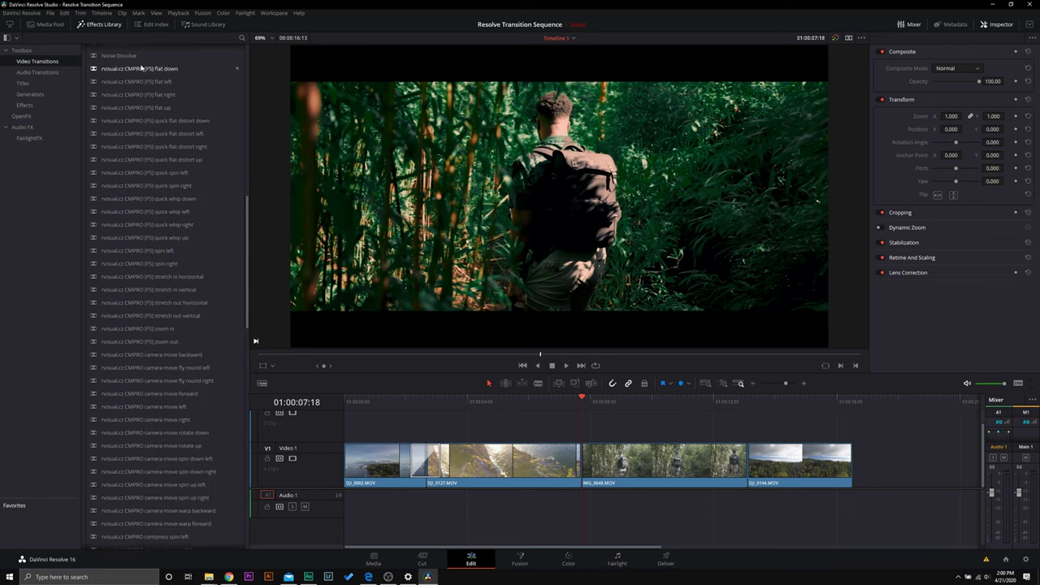
left_click_drag(141, 71, 582, 463)
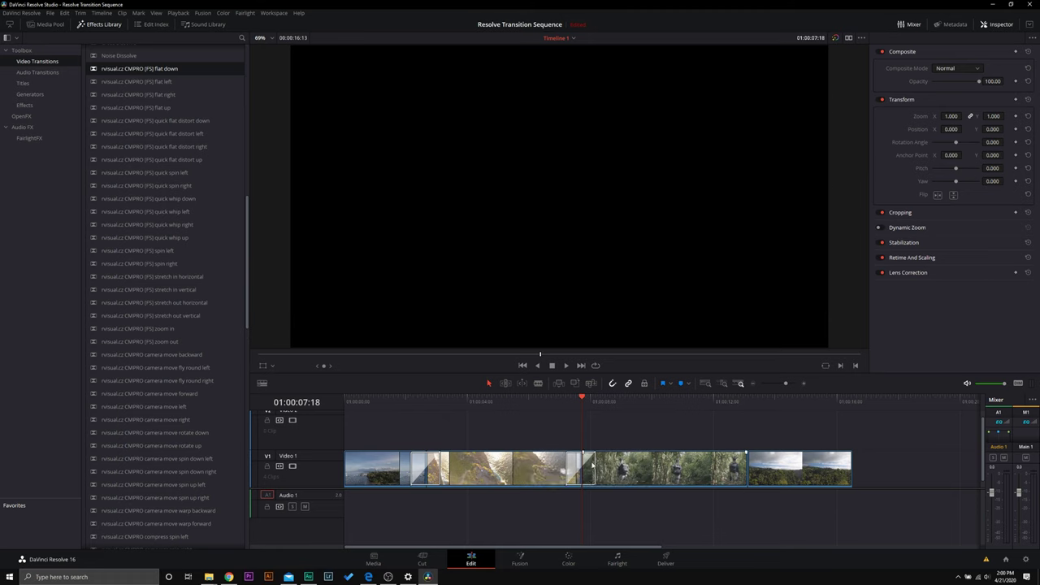
left_click_drag(584, 404, 715, 410)
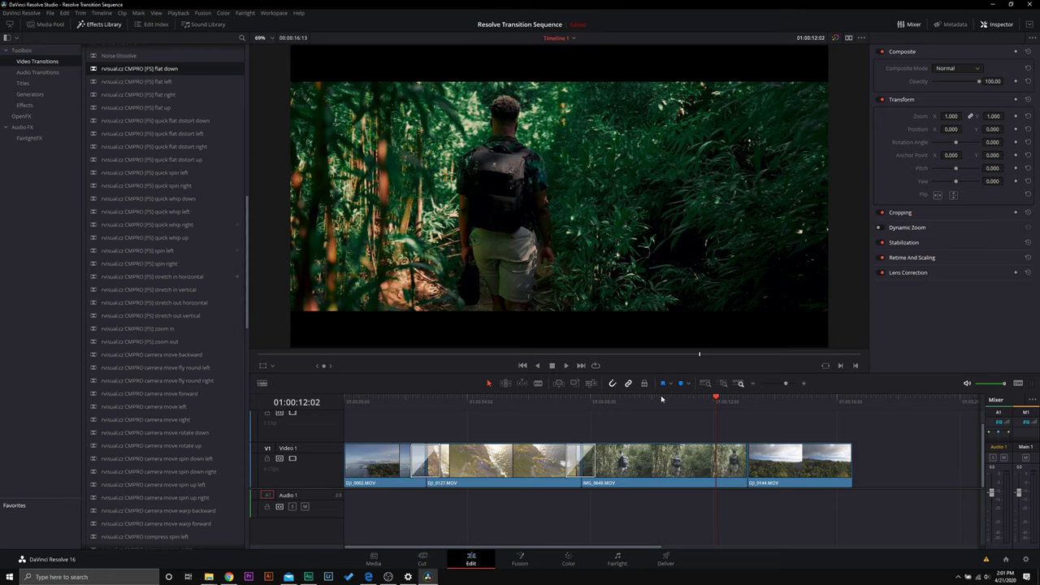
Play back the jungle clip IMG_0646 up to the last edit point
left_click(746, 404)
key("/")
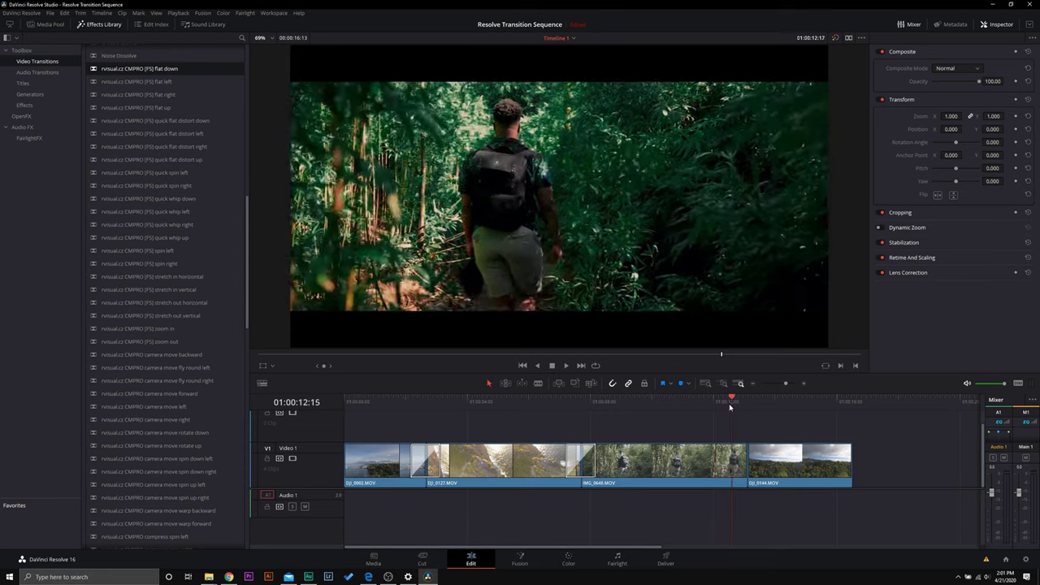
key("/")
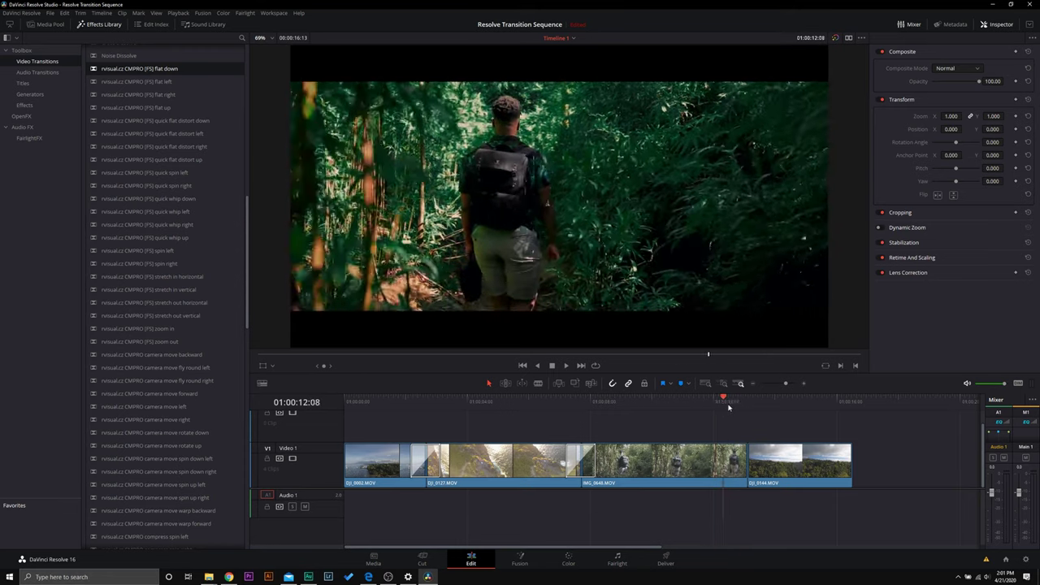
left_click(681, 398)
key("/")
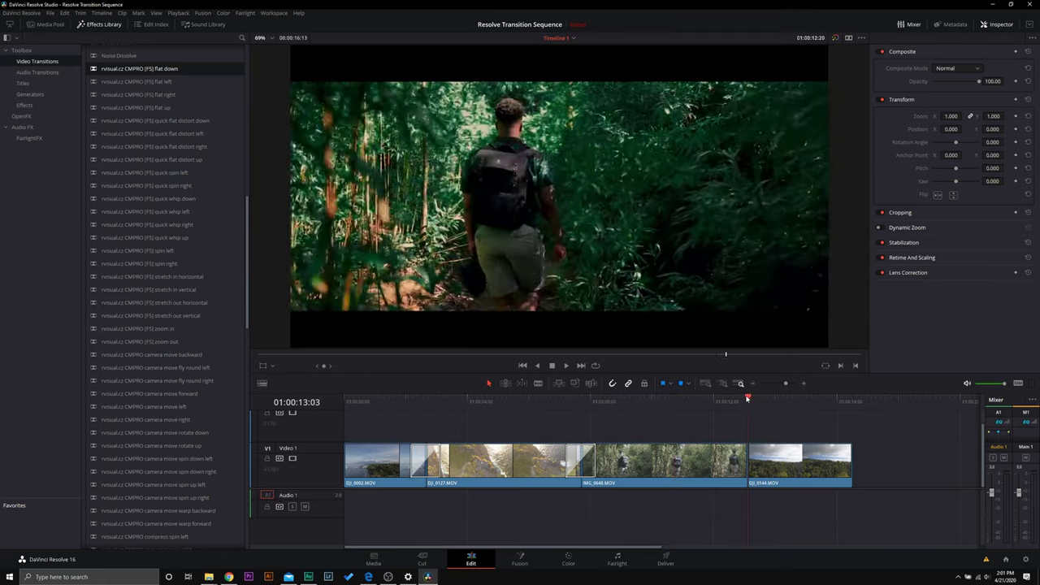
left_click(705, 404)
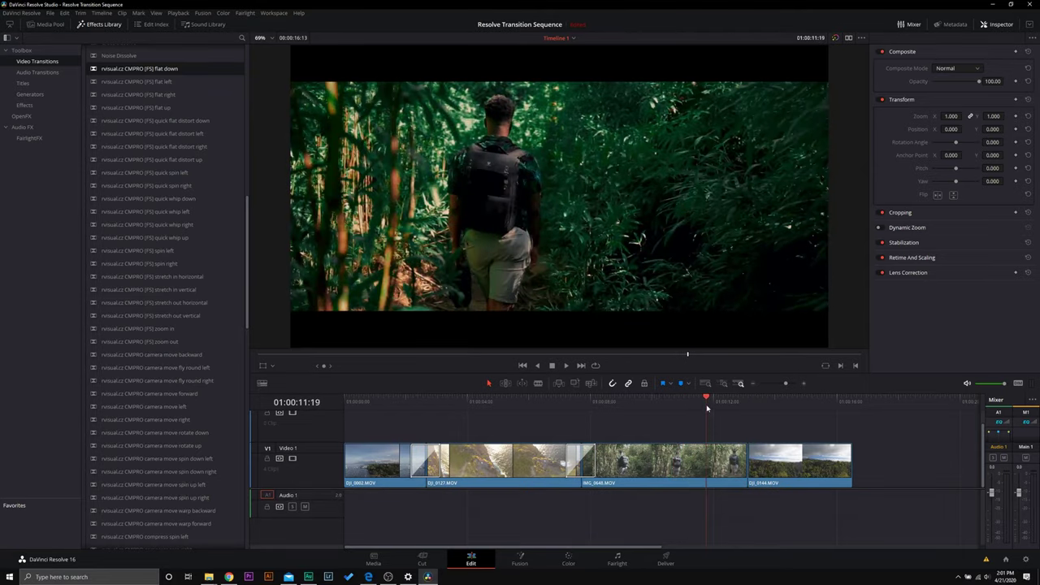
key("/")
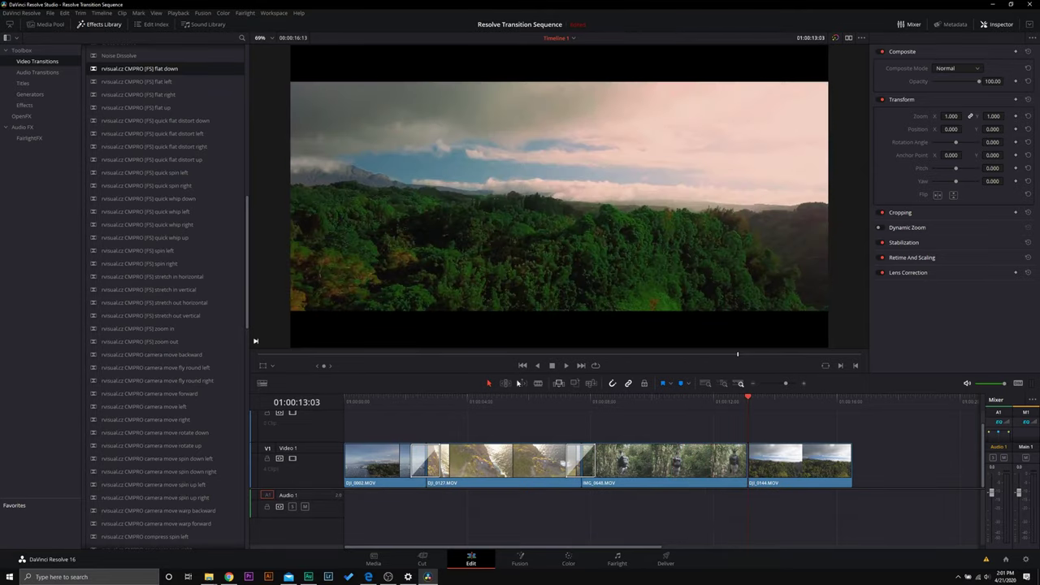
Add 'CMPRO camera move rotate up' before DJI_0144 and play the sequence from the start
scroll(134, 195, "down", 10)
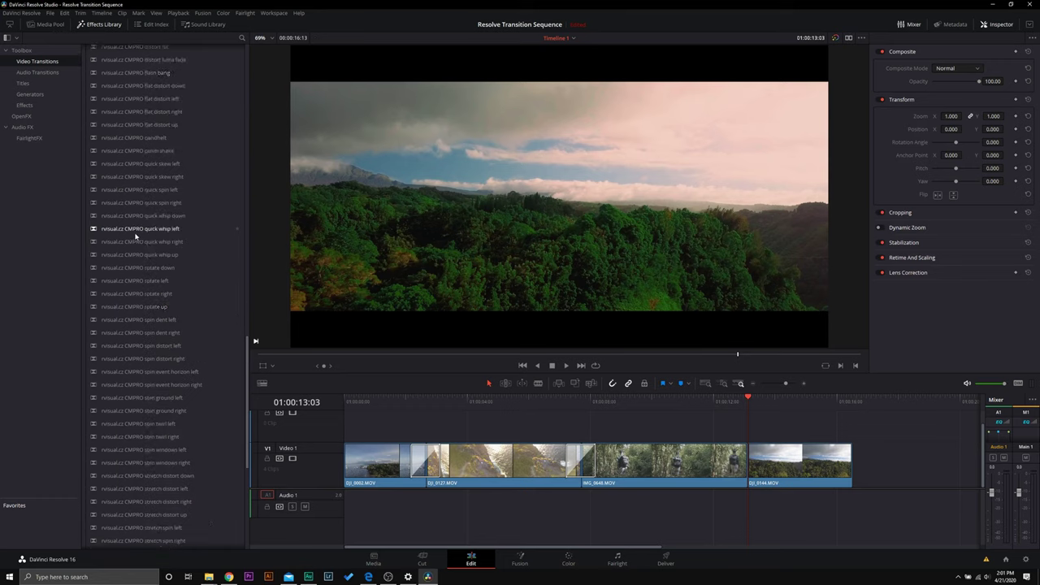
scroll(135, 236, "down", 5)
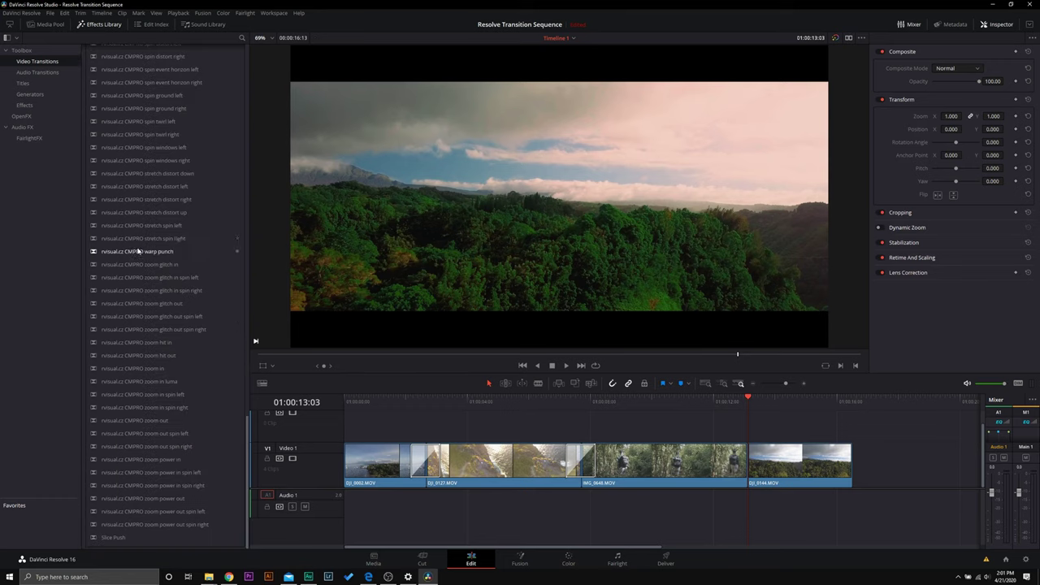
scroll(136, 244, "up", 10)
scroll(138, 254, "up", 6)
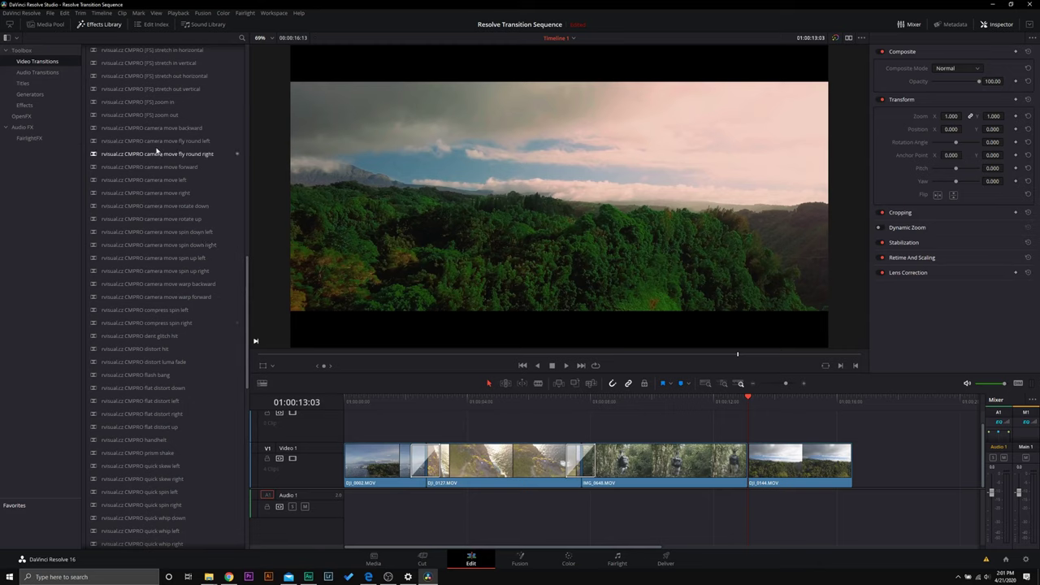
left_click_drag(149, 219, 747, 462)
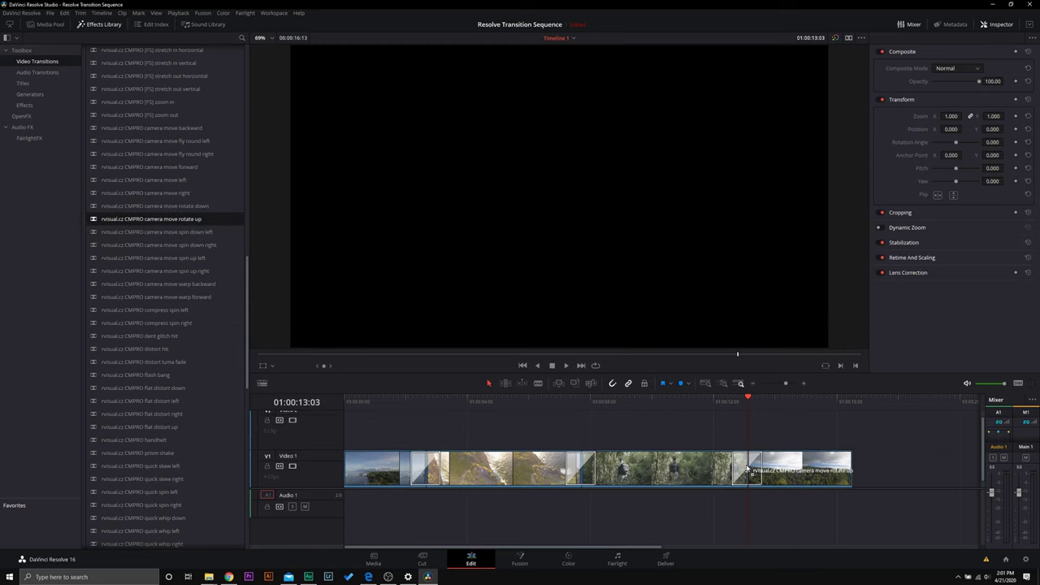
left_click_drag(411, 400, 382, 408)
key("space")
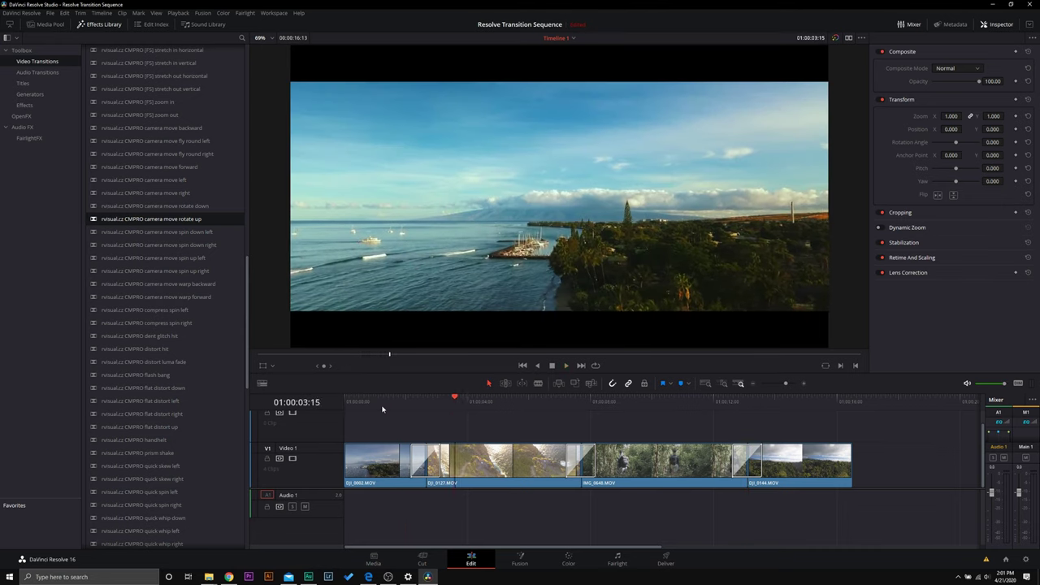
Set Playback > Render Cache to Smart and scroll the Effects Library back to the top
left_click(397, 401)
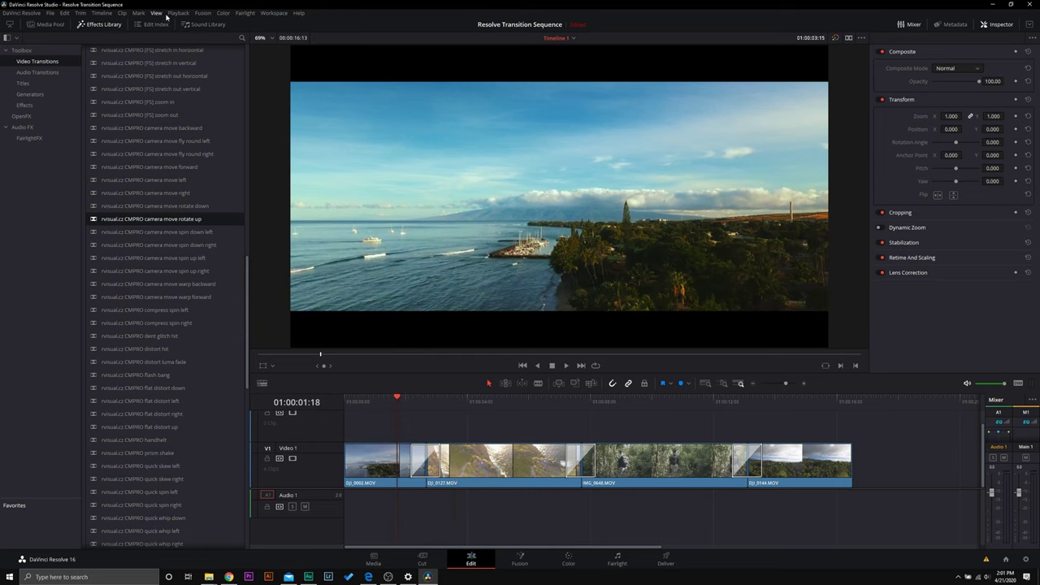
left_click(199, 13)
mouse_move(177, 13)
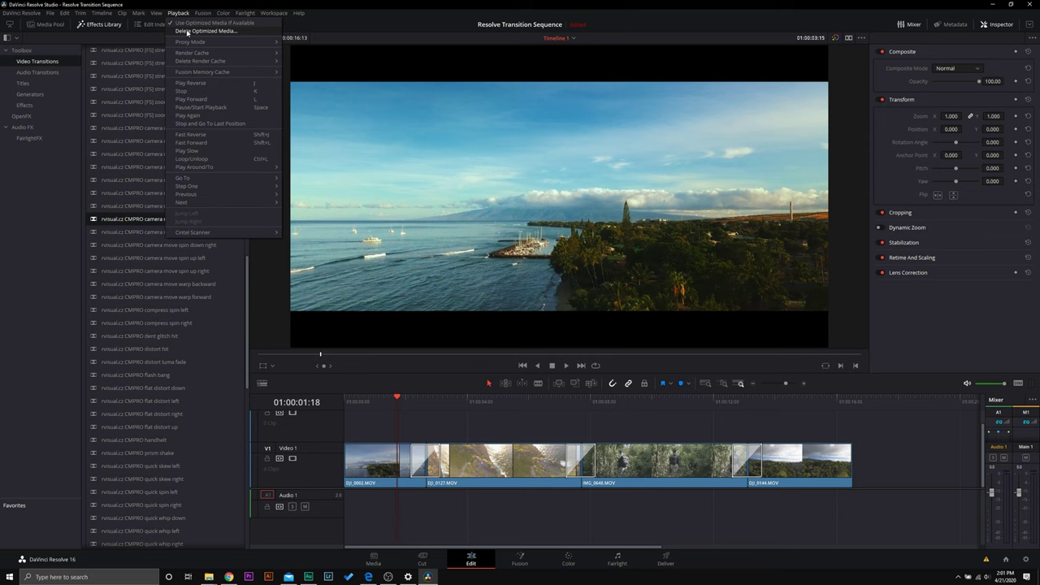
left_click(309, 67)
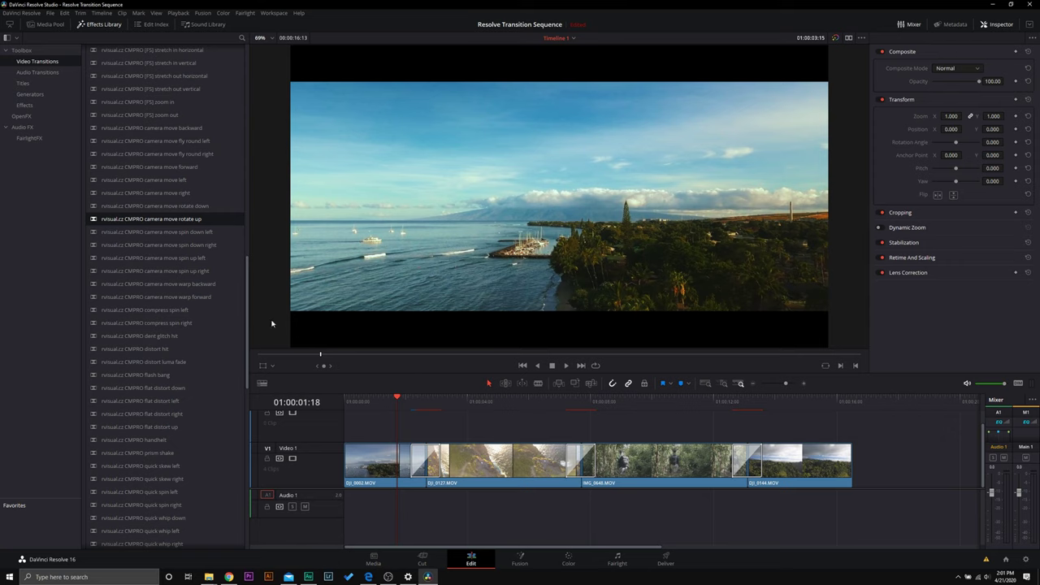
scroll(140, 329, "up", 15)
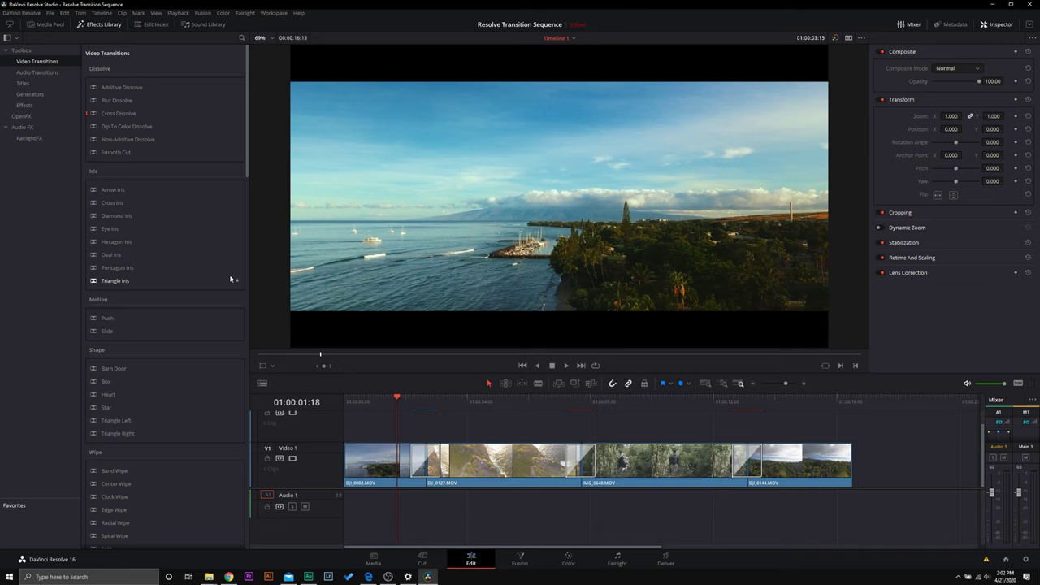
left_click_drag(862, 427, 378, 465)
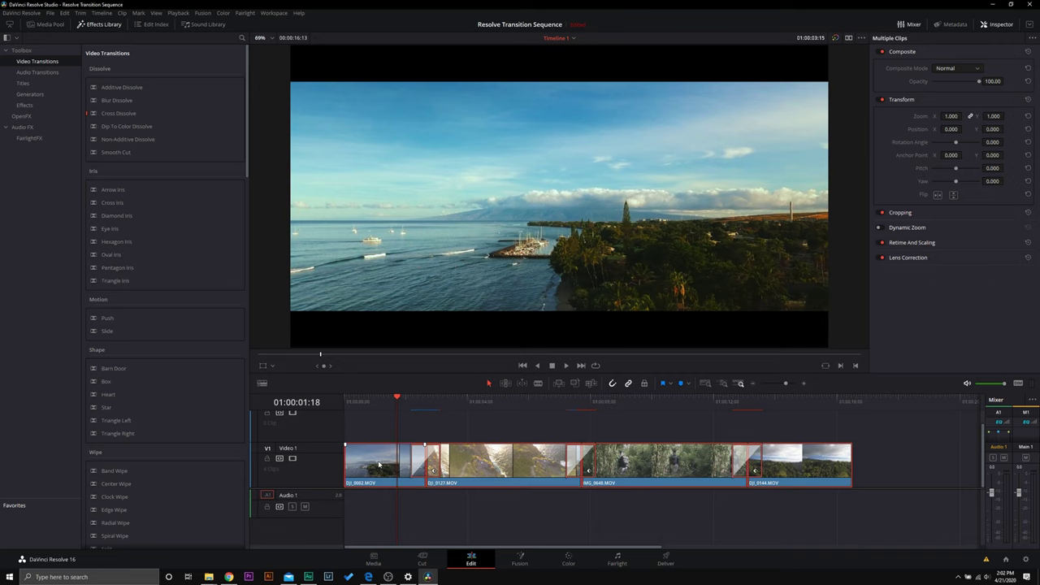
right_click(379, 465)
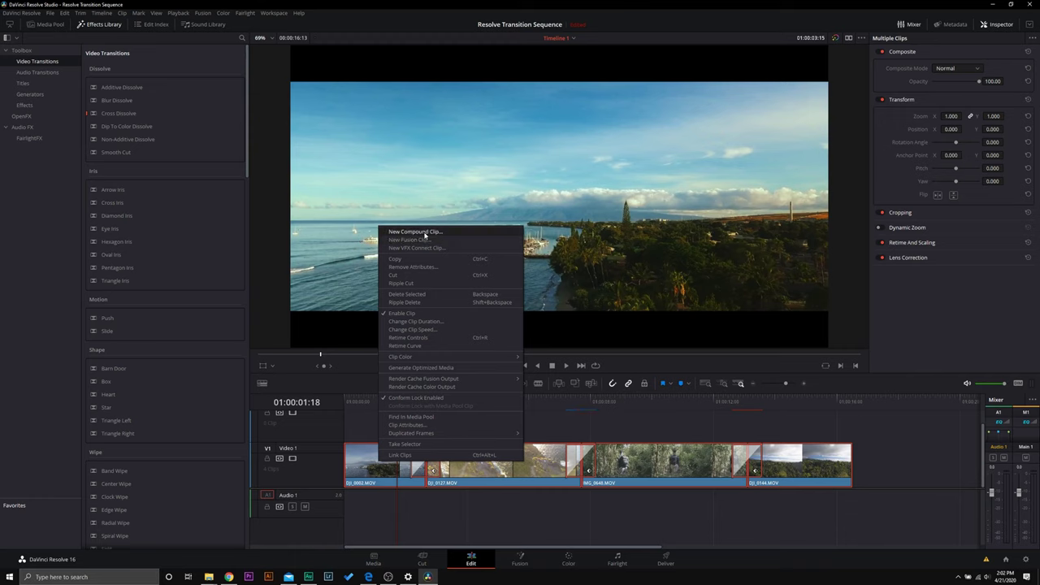
left_click(862, 438)
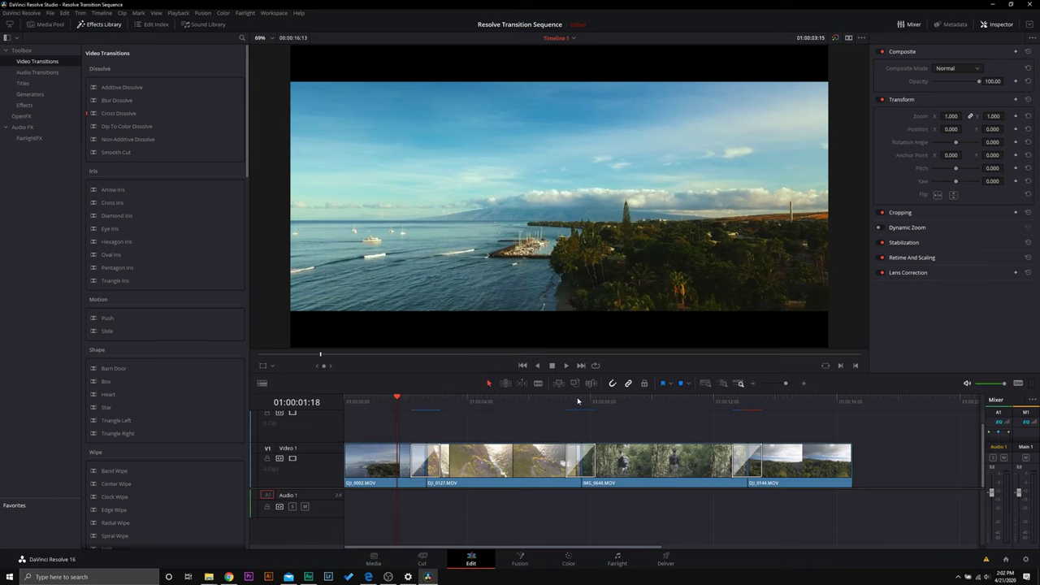
left_click(52, 14)
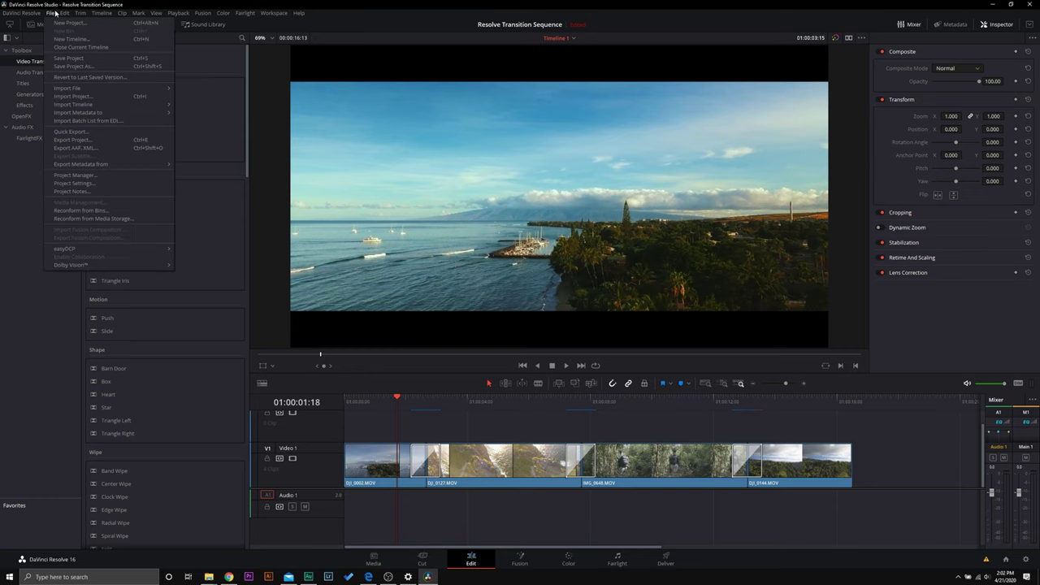
left_click(90, 183)
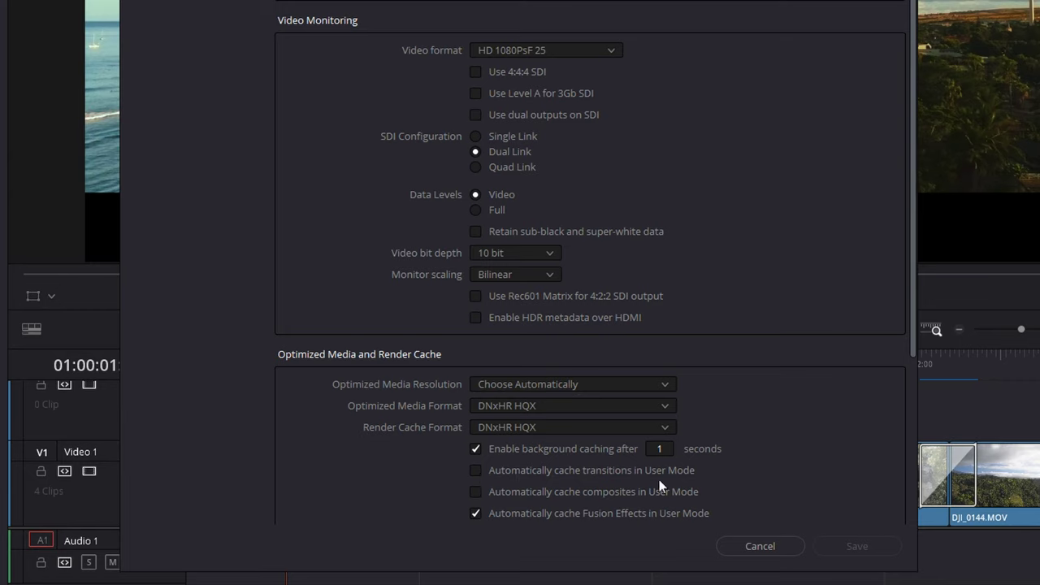
left_click(531, 405)
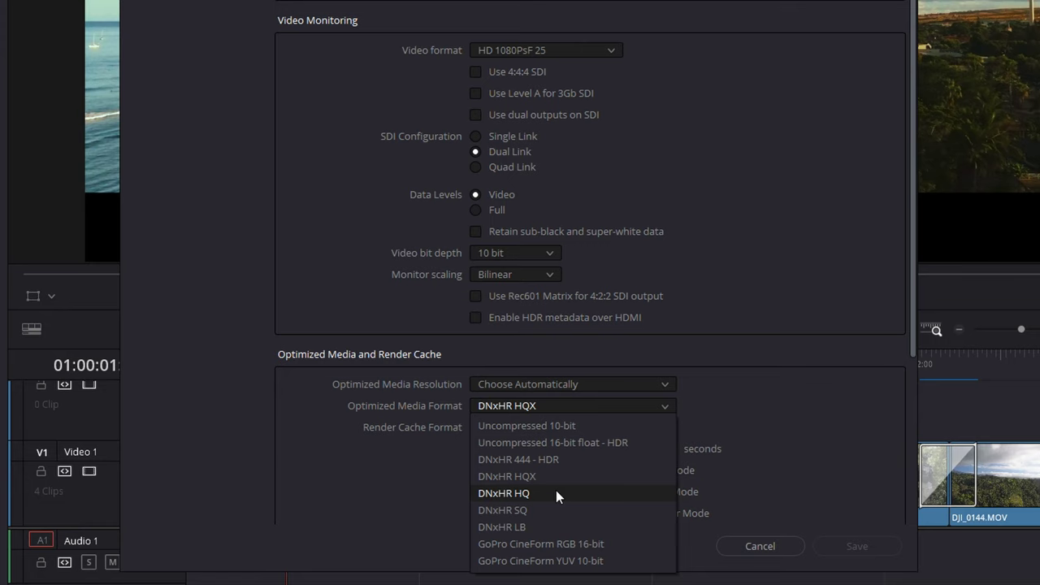
left_click(726, 440)
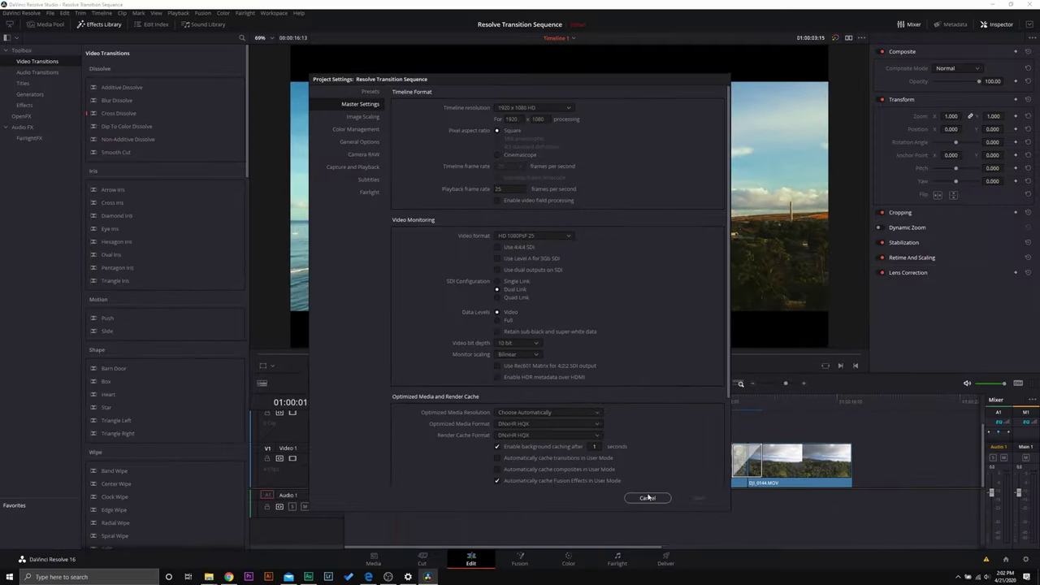
Close project settings unsaved, preview the sequence, and lengthen the rotate up transition to 00:12
left_click(721, 529)
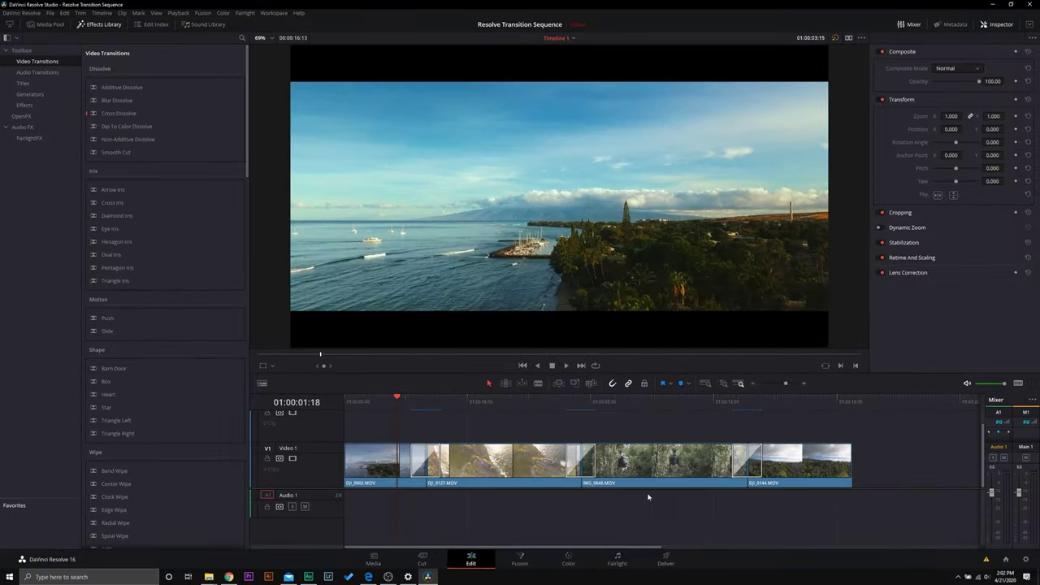
left_click(387, 404)
key("space")
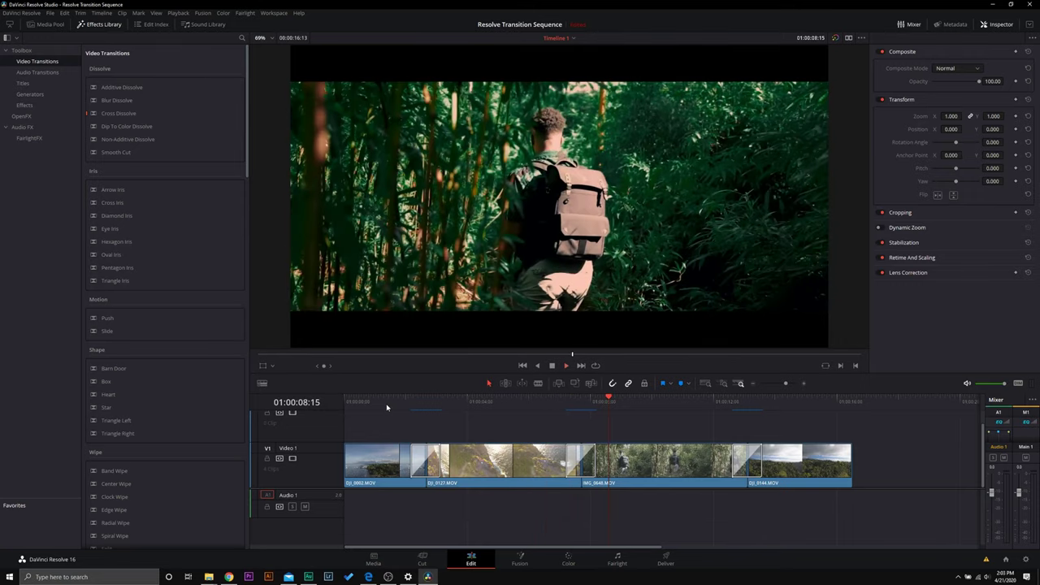
left_click_drag(415, 398, 393, 408)
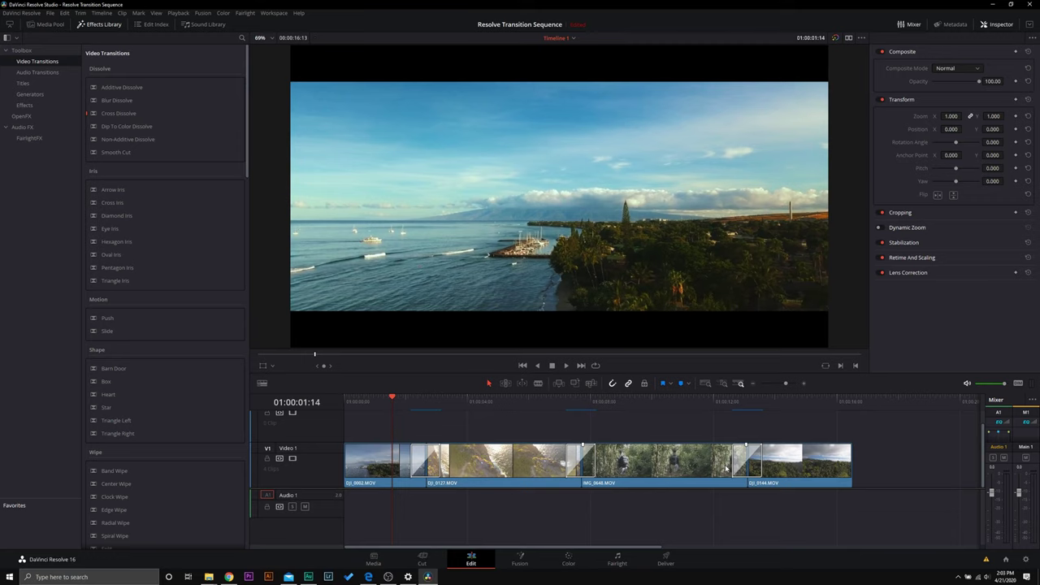
left_click(731, 467)
mouse_move(731, 467)
left_mouse_down()
mouse_move(711, 465)
mouse_move(736, 467)
left_mouse_up()
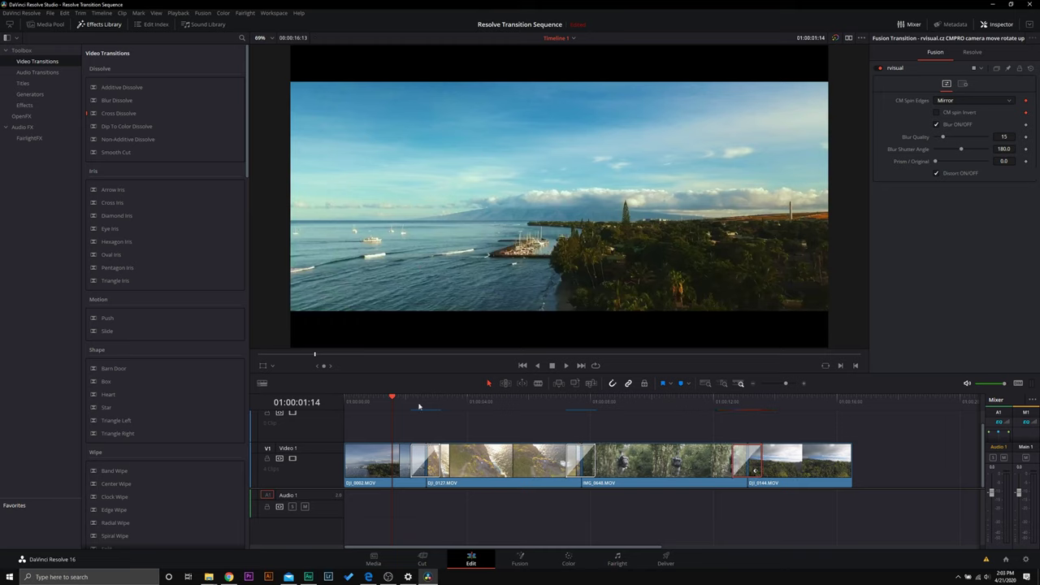
Set the zoom in transition's Zoom Pivot to 0.511 / 0.435 with Mirror zoom edges, then preview
left_click_drag(418, 404, 426, 406)
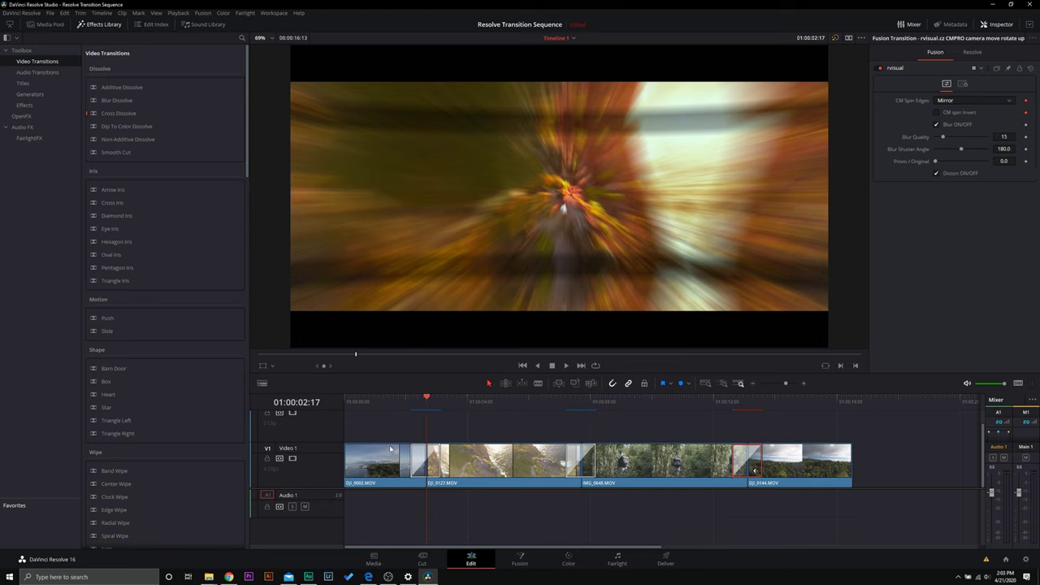
left_click(437, 460)
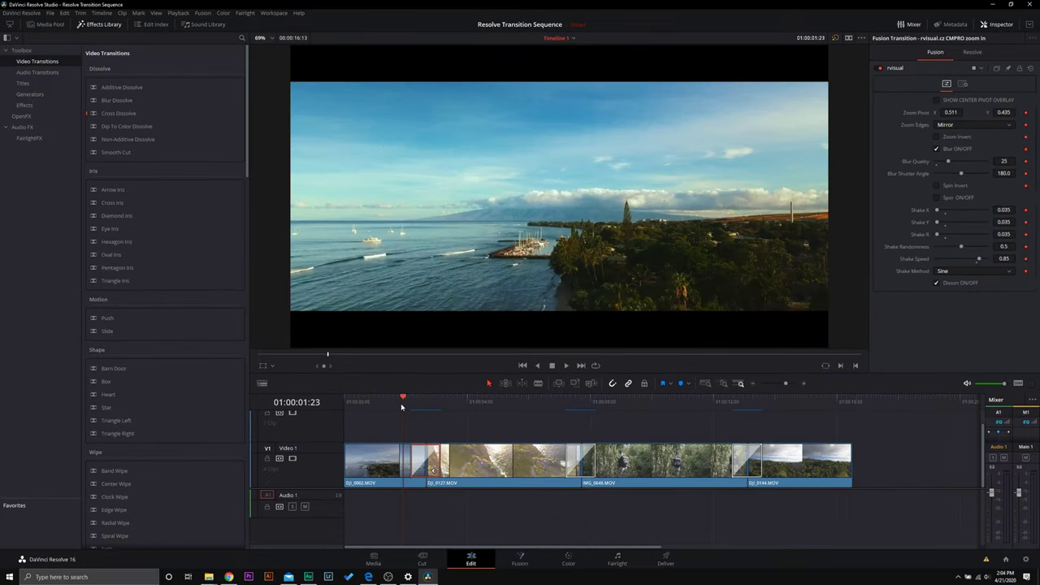
key("space")
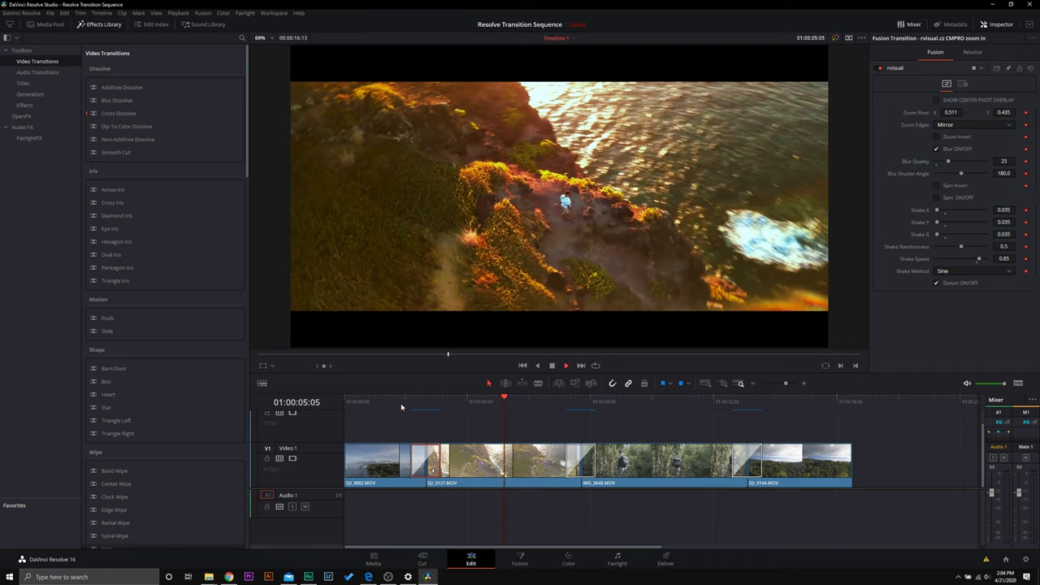
On the flat down transition, try Wrap and Duplicate flat edges, then settle on Mirror
left_click(578, 406)
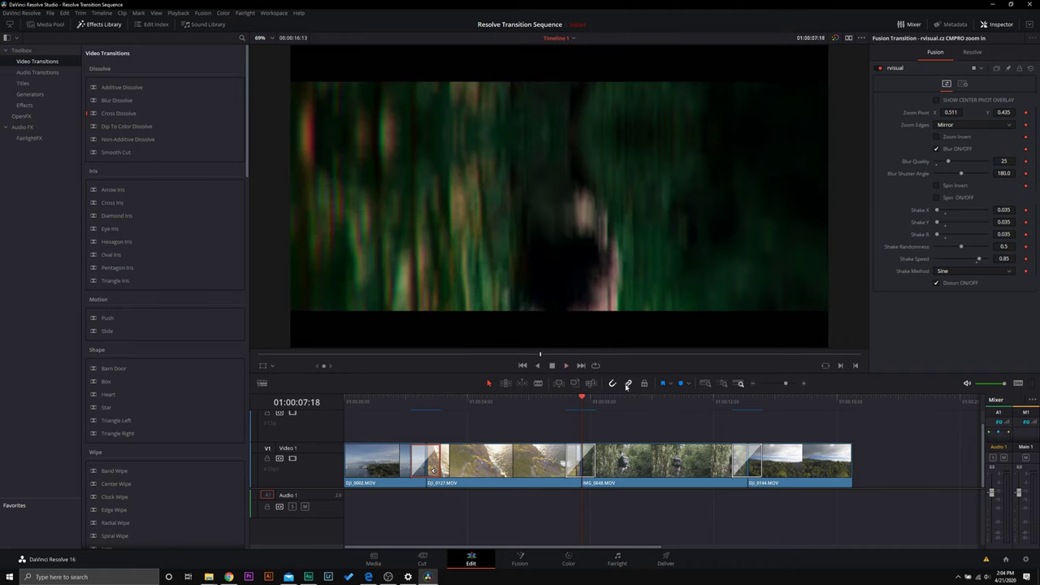
left_click(577, 473)
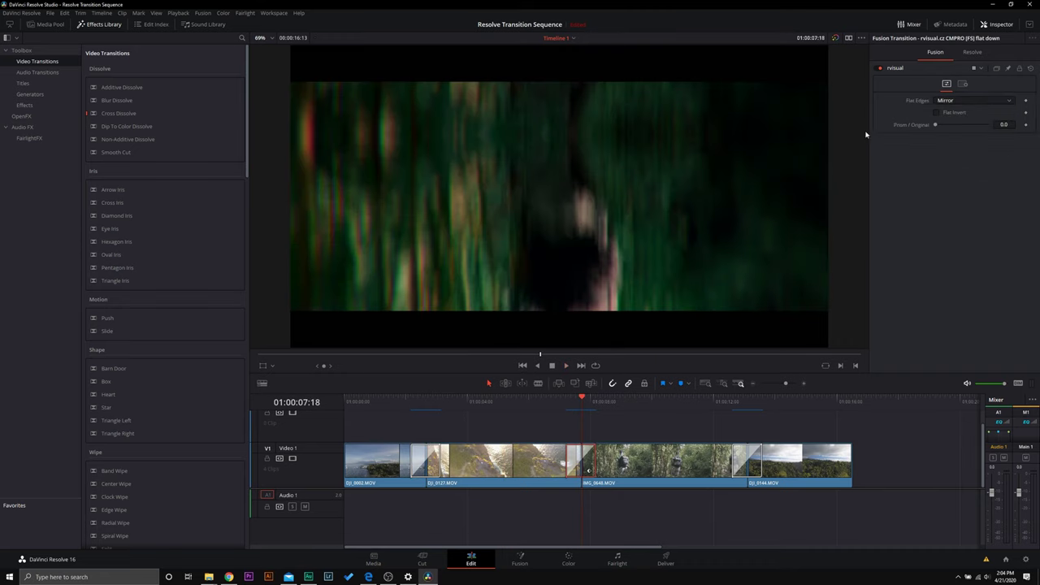
left_click(959, 100)
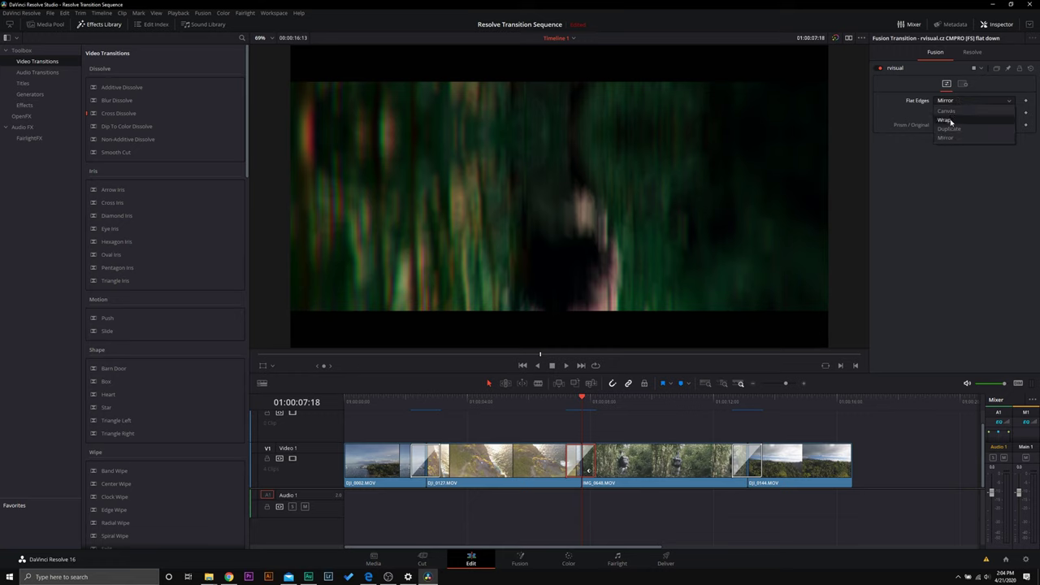
left_click(950, 121)
left_click(940, 102)
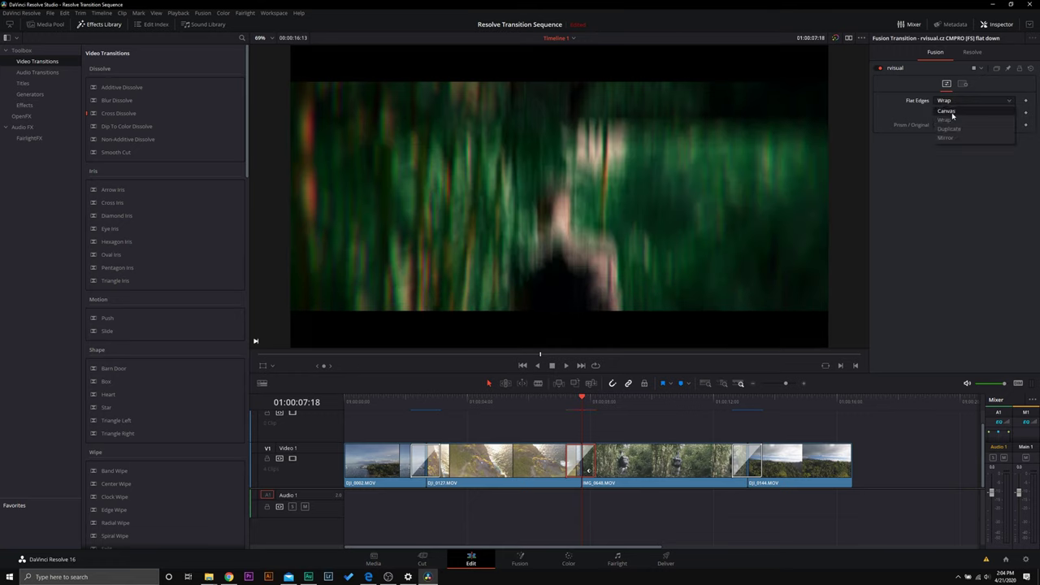
left_click(961, 130)
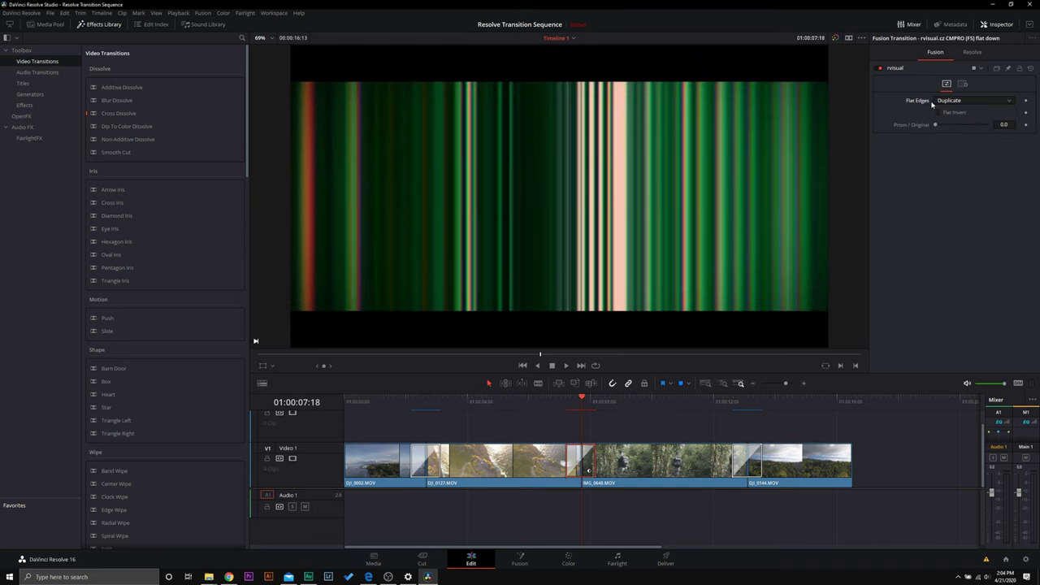
left_click(936, 102)
left_click(958, 138)
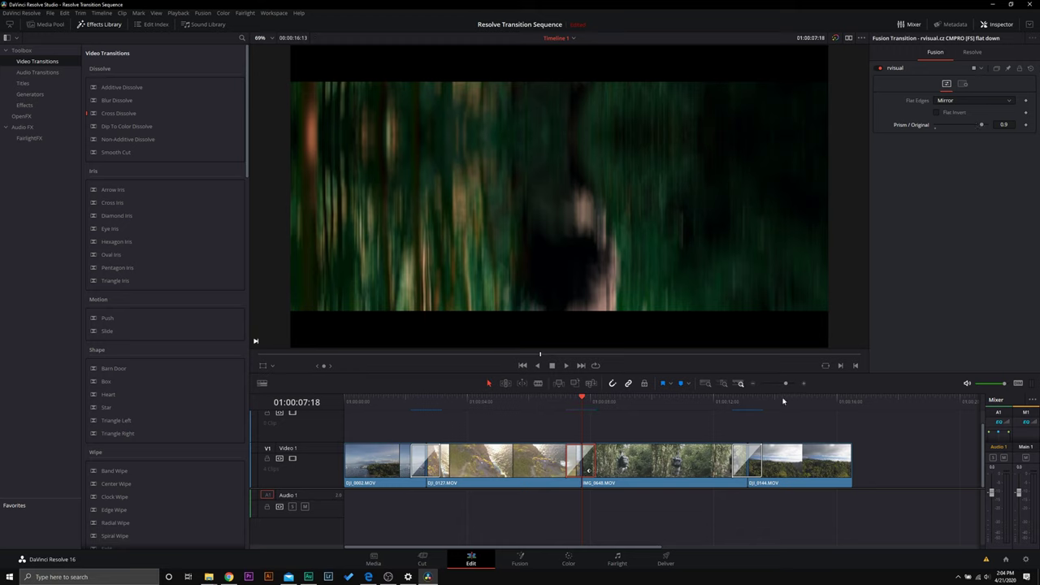
Reselect the zoom in transition between DJI_0002 and DJI_0127
left_click(747, 407)
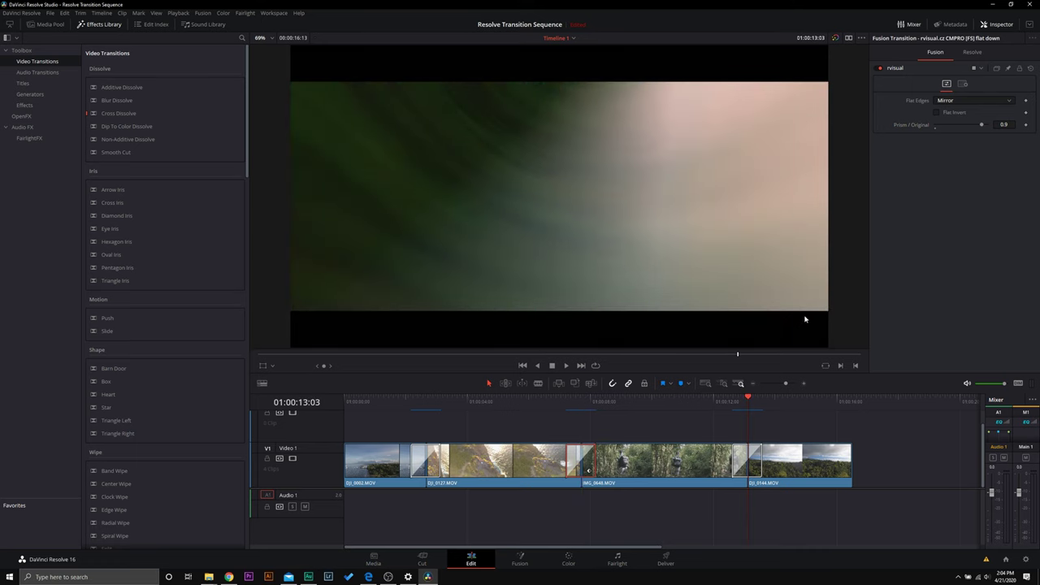
left_click(429, 463)
left_click(394, 401)
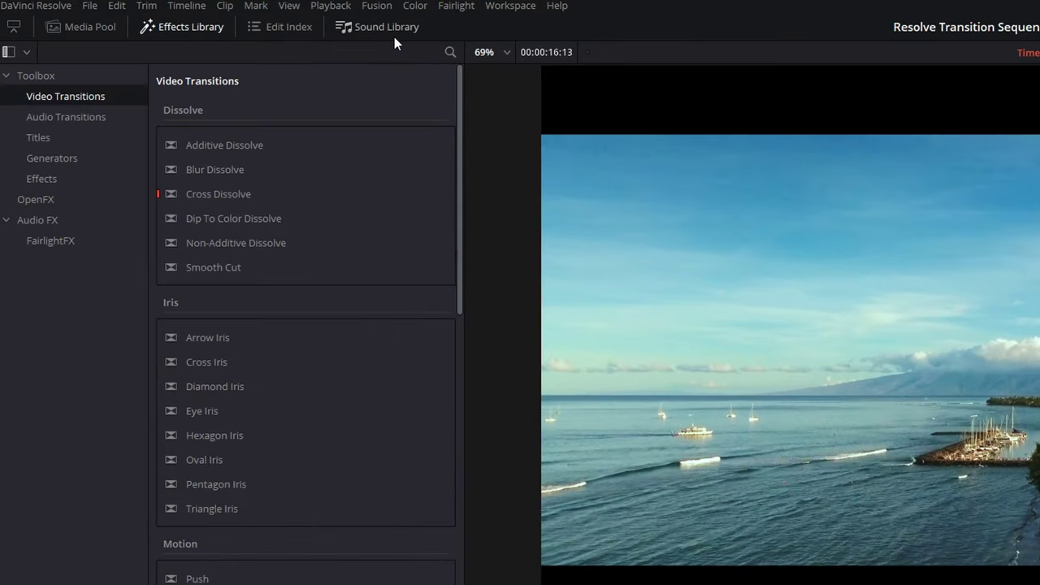
In the Sound Library on Local Database, add the Camera Move PRO - SFX folder as a library
left_click(209, 24)
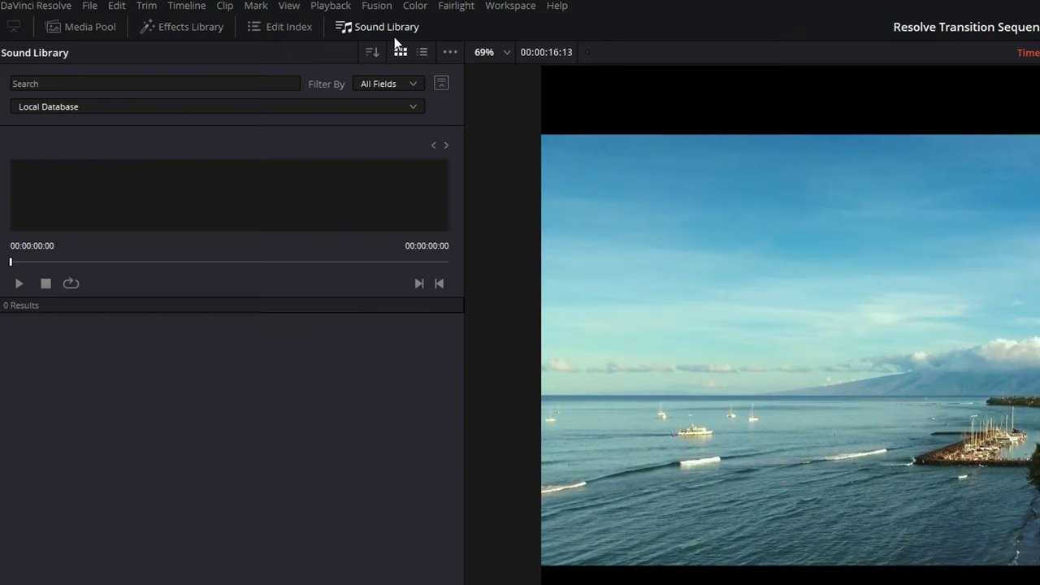
left_click(179, 109)
left_click(74, 123)
left_click(449, 51)
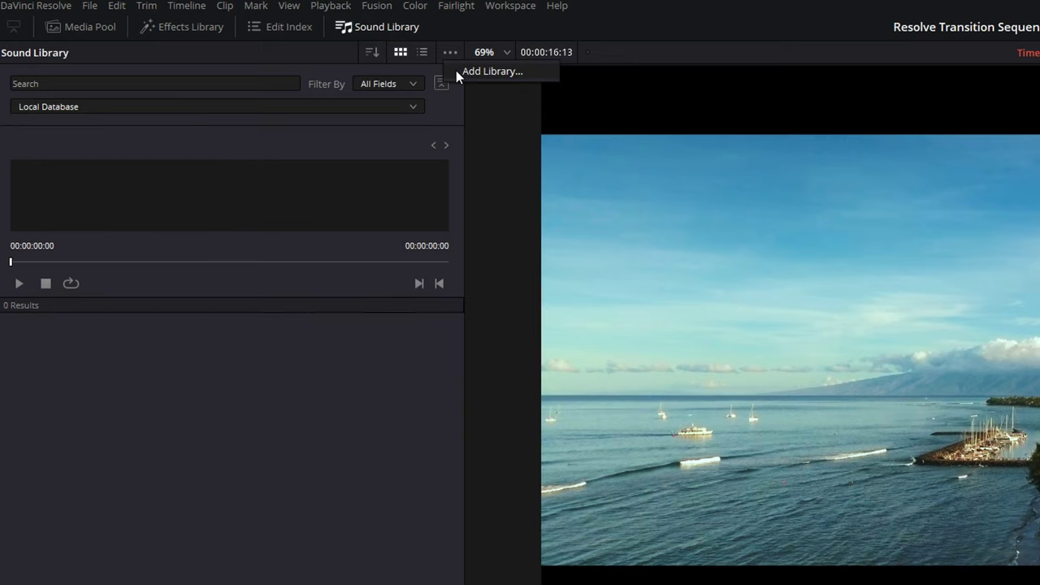
left_click(456, 71)
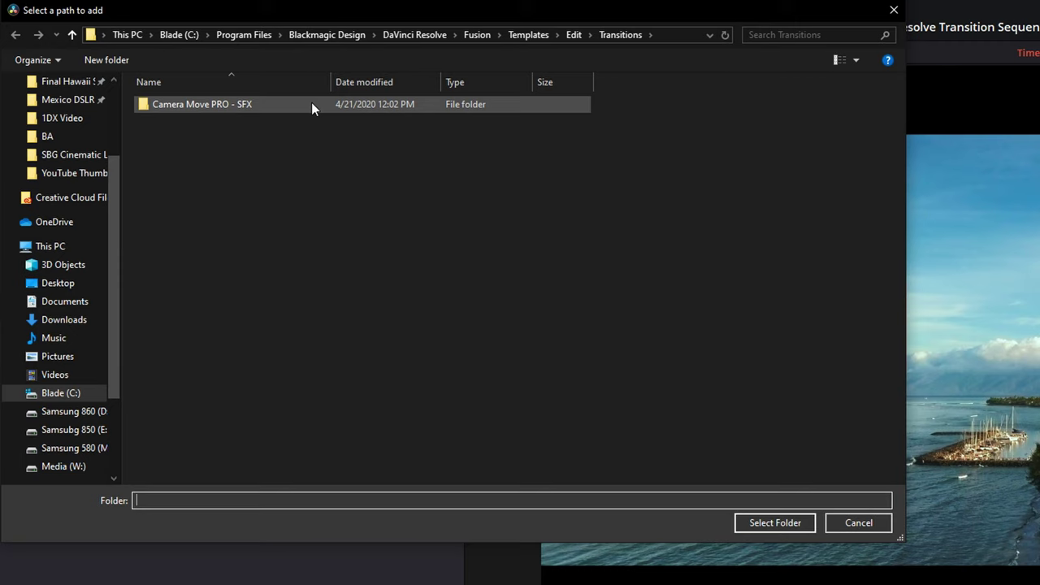
double_click(286, 104)
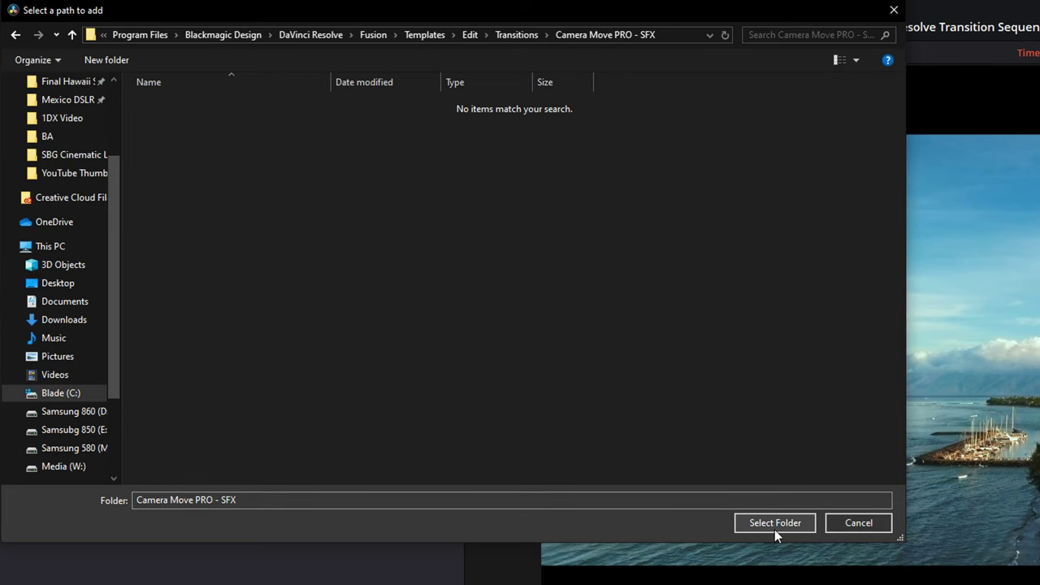
left_click(863, 524)
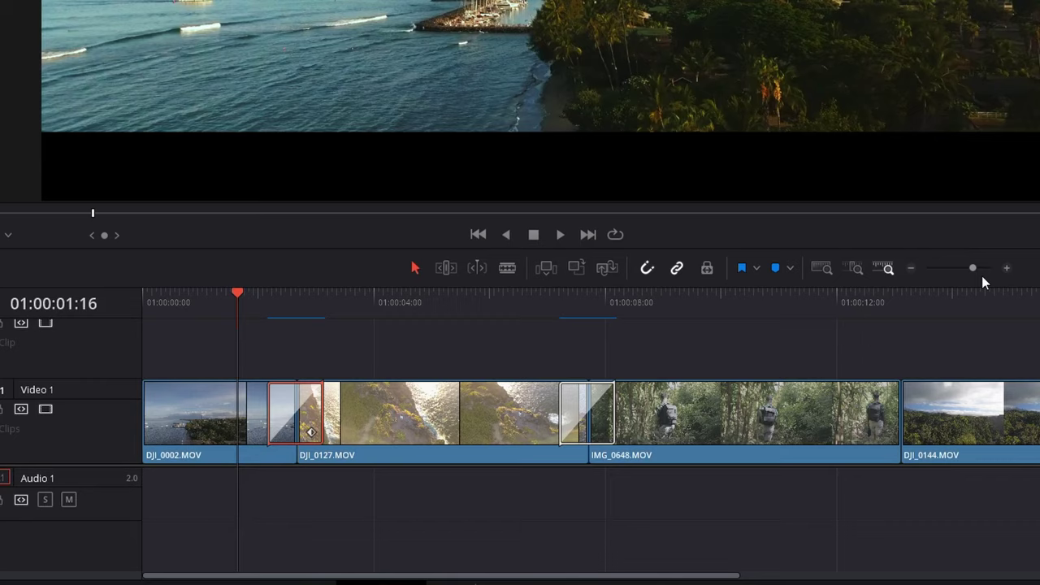
Search the Sound Library for 'Zoom in' and place the 0.5 sec whoosh under the first transition
left_click_drag(981, 276, 984, 271)
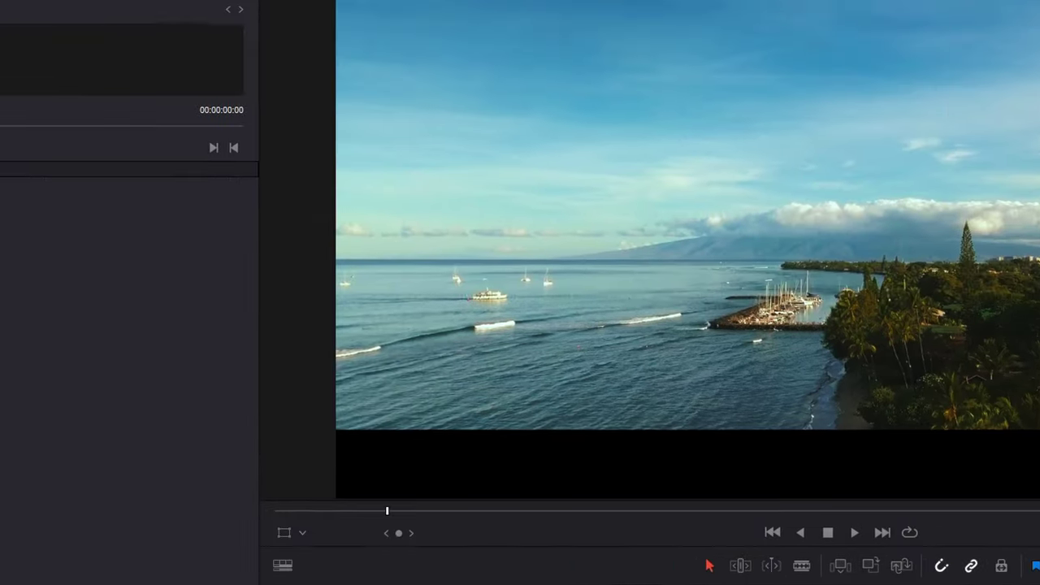
type("Zoom")
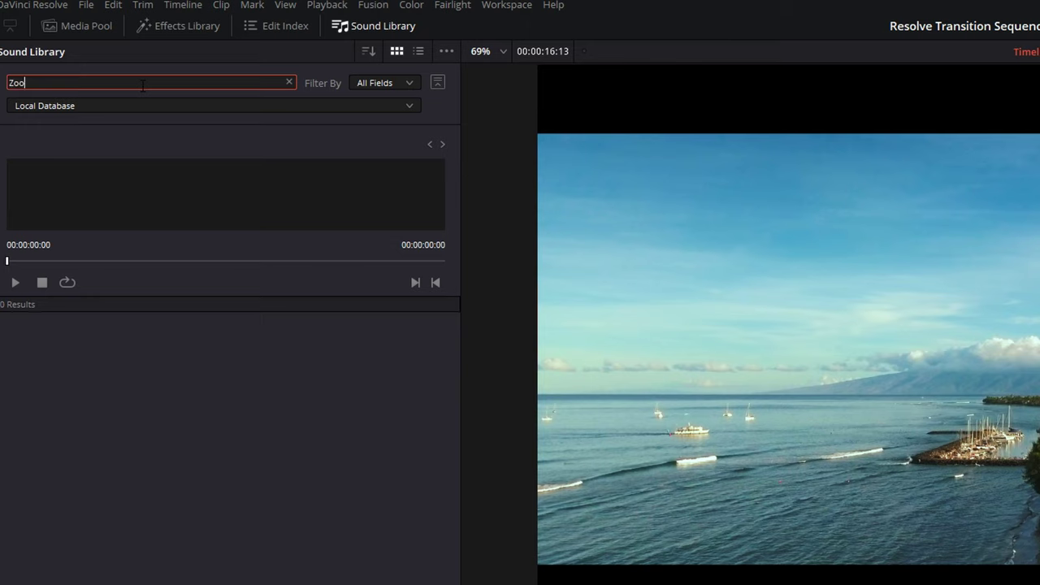
type(" in")
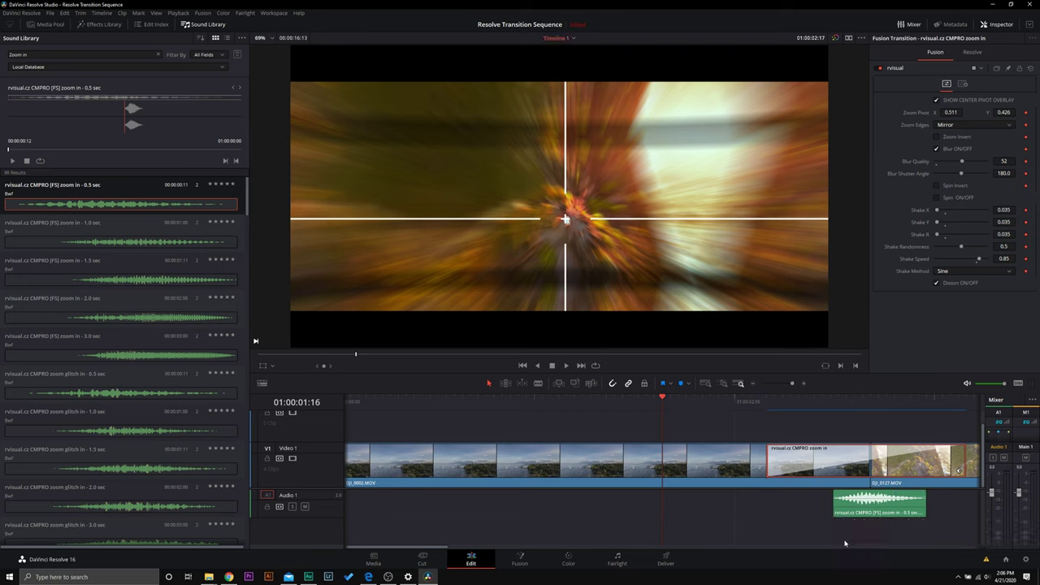
left_click(765, 410)
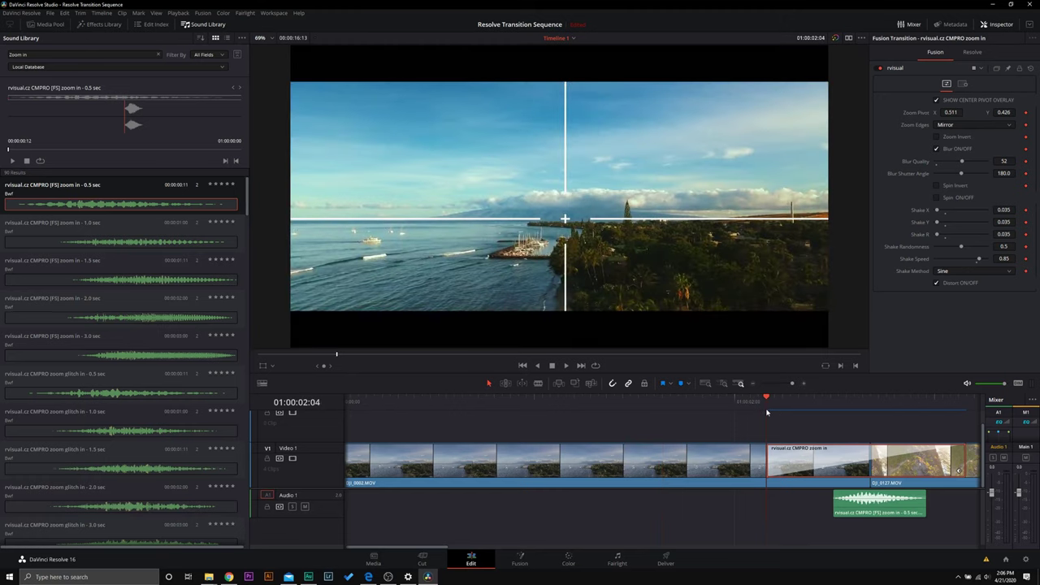
Turn off Show Center Pivot Overlay and play the first transition with its whoosh
left_click(937, 101)
key("space")
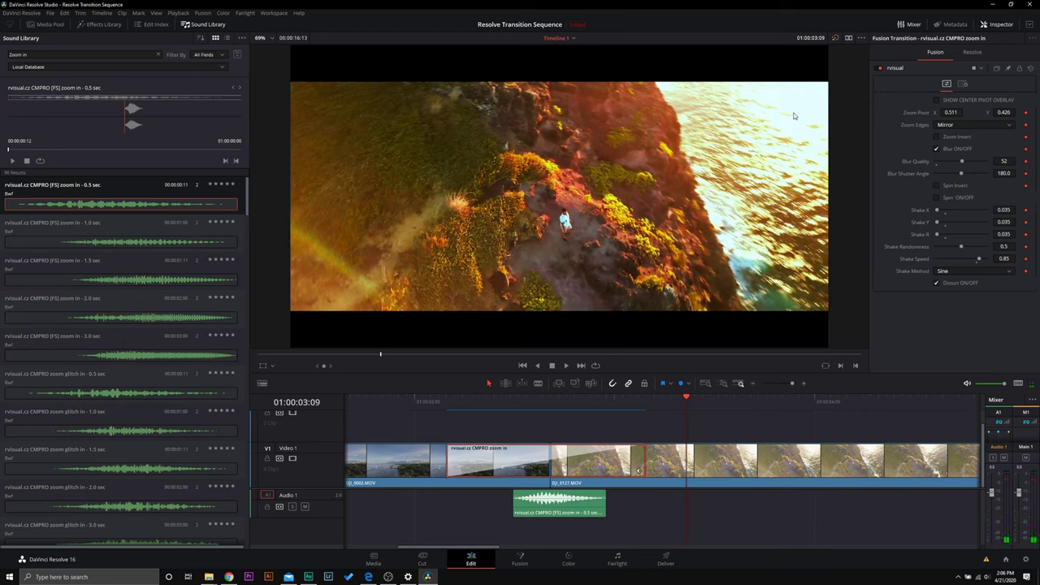
left_click_drag(790, 383, 785, 385)
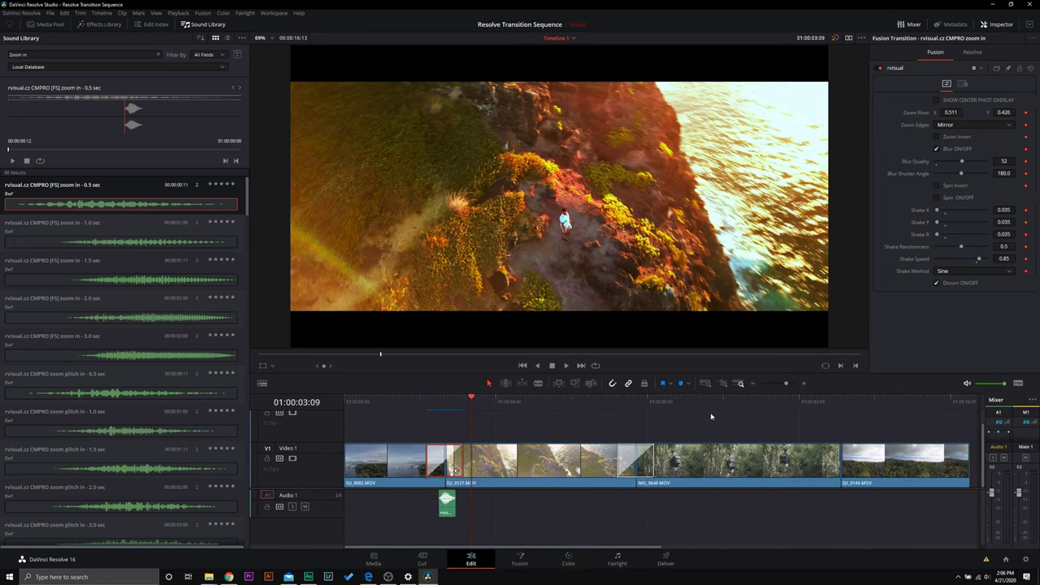
left_click(644, 404)
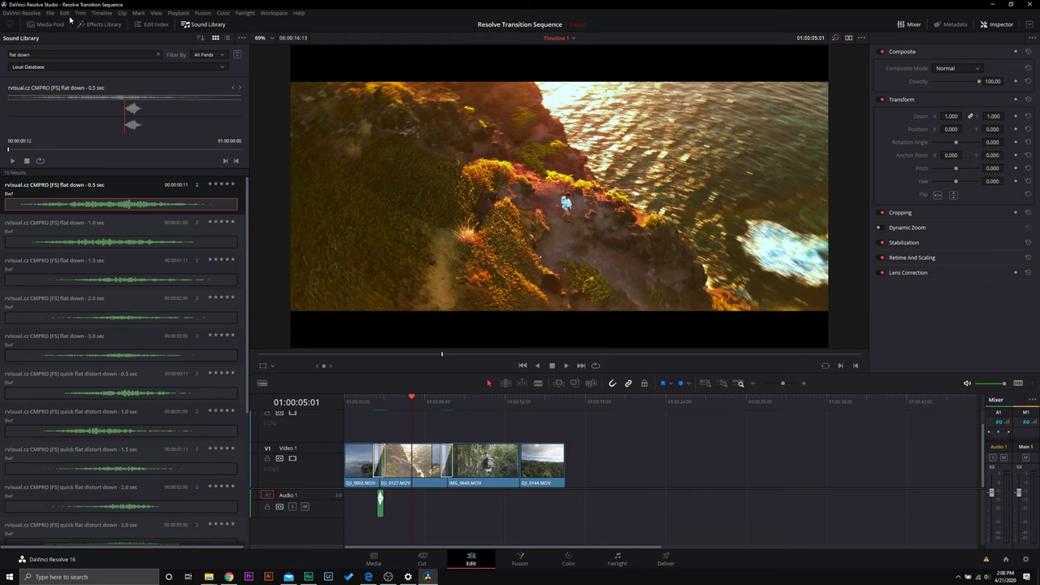
Play back the timeline to review the four transitioned travel clips and the whoosh
key("space")
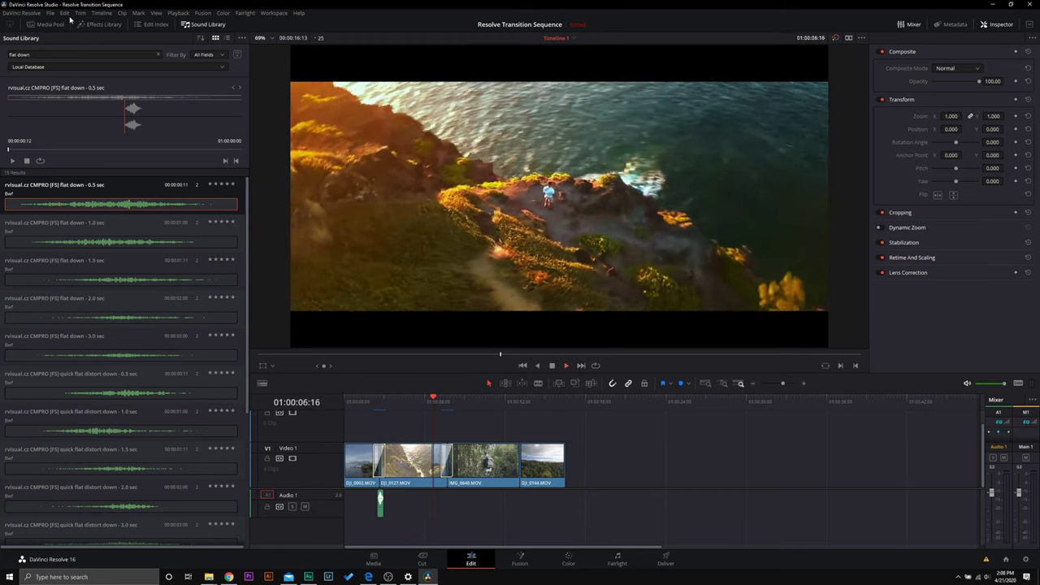